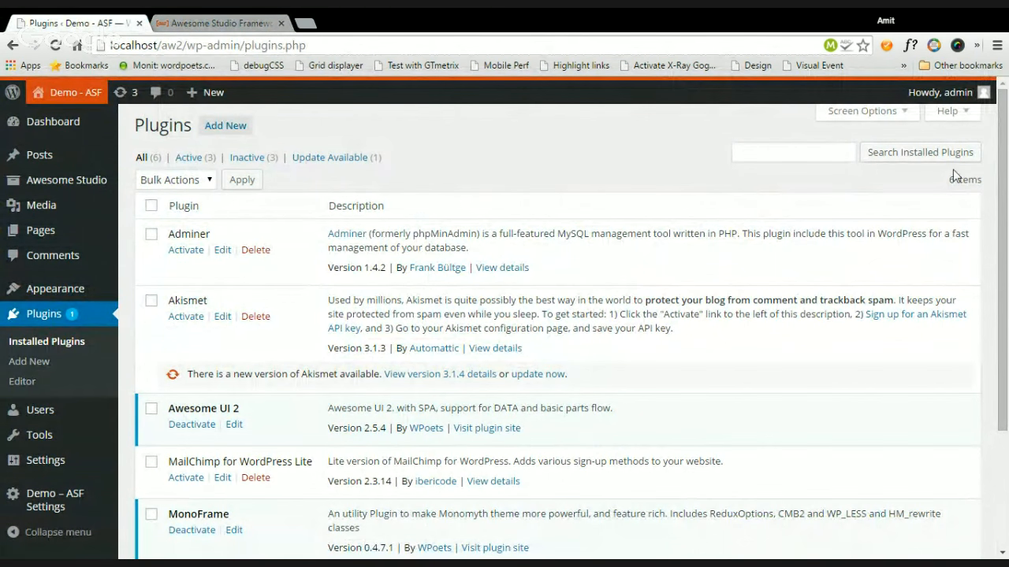
Open the list of themes installed on the site.
mouse_move(1006, 189)
mouse_down()
mouse_move(1005, 289)
mouse_move(1005, 178)
mouse_up()
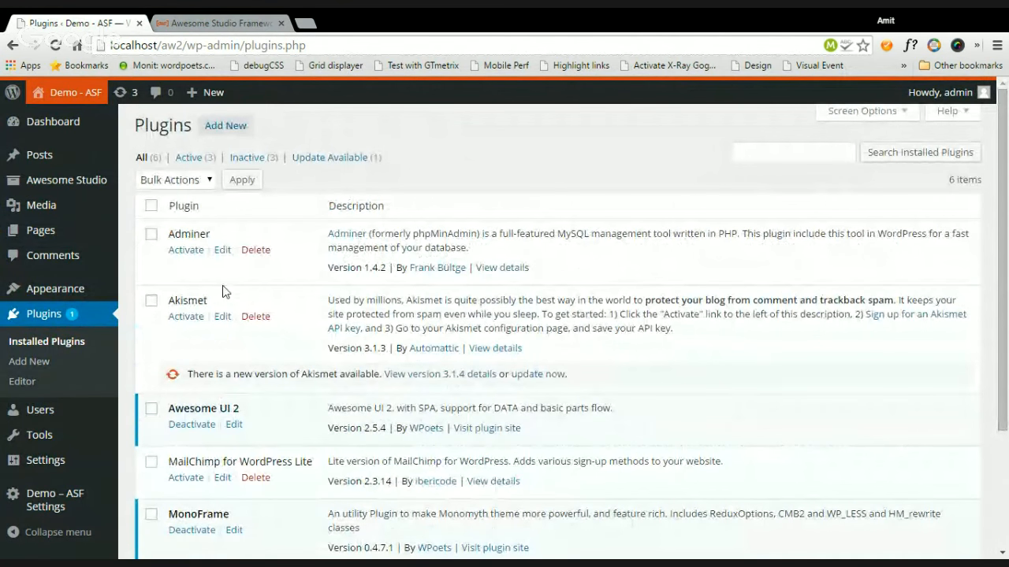
mouse_move(96, 185)
mouse_move(96, 282)
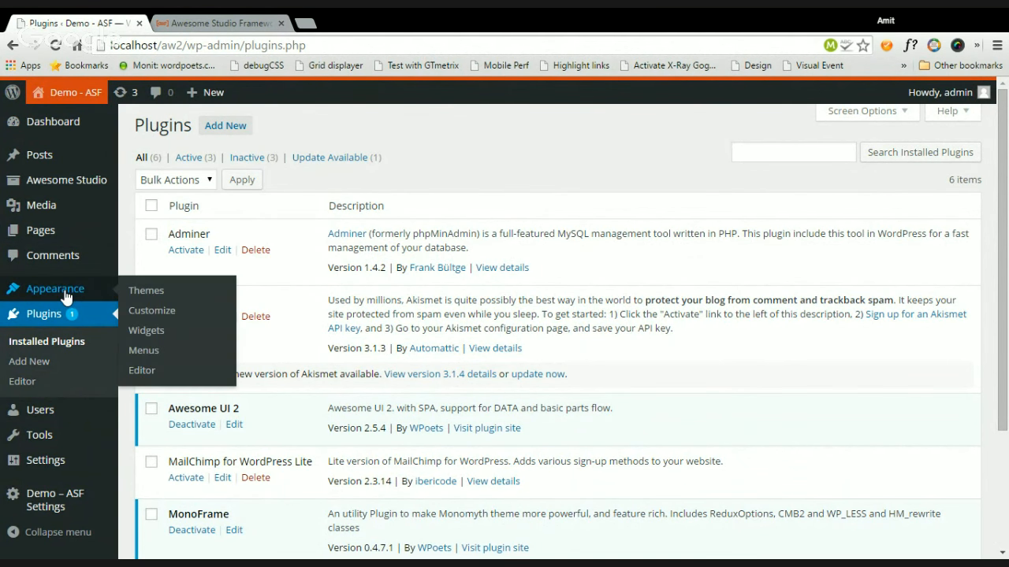
click(138, 289)
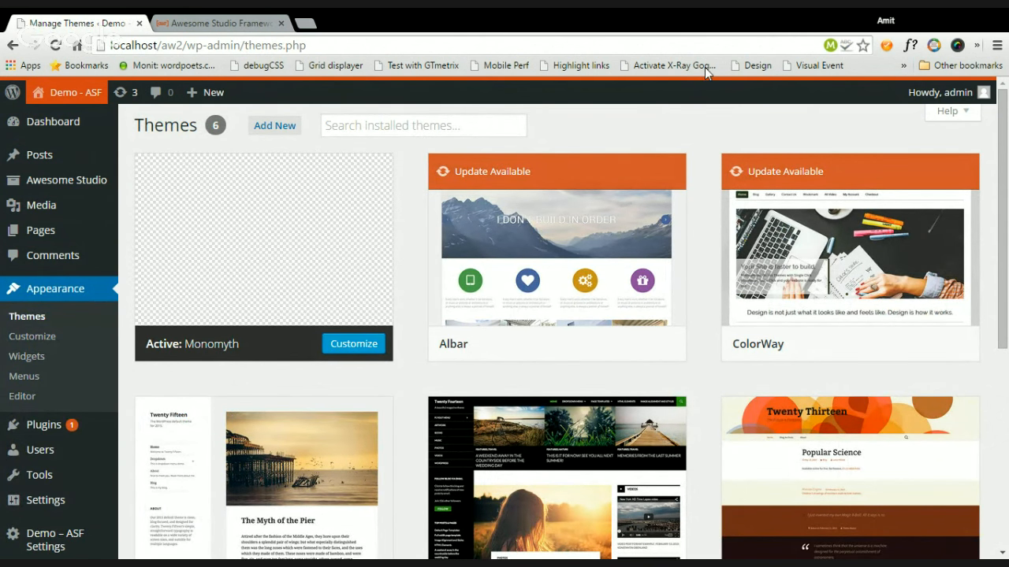
Grant developer access under Awesome UI Permissions in the admin user's profile and save the profile.
mouse_move(938, 92)
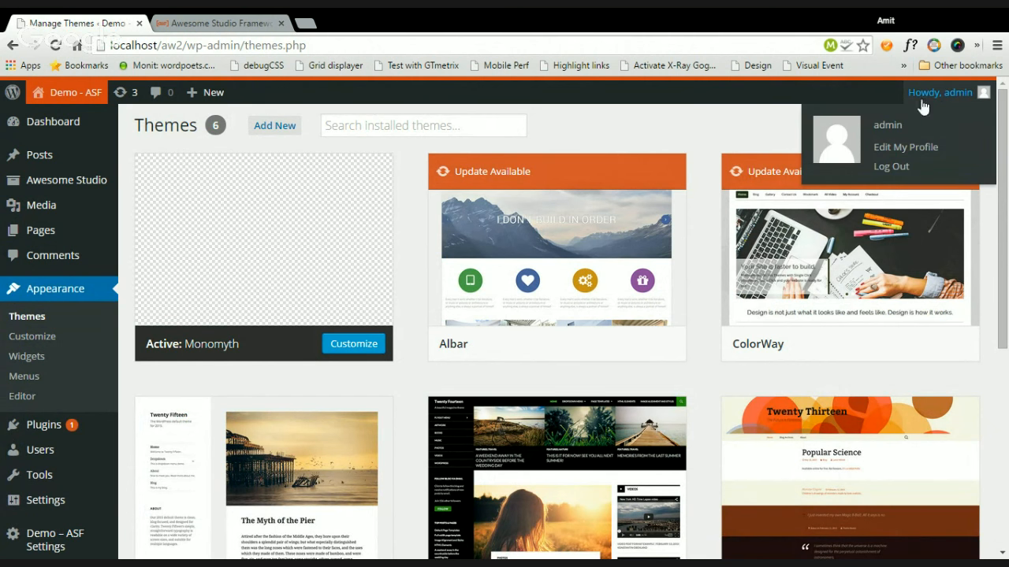
click(888, 147)
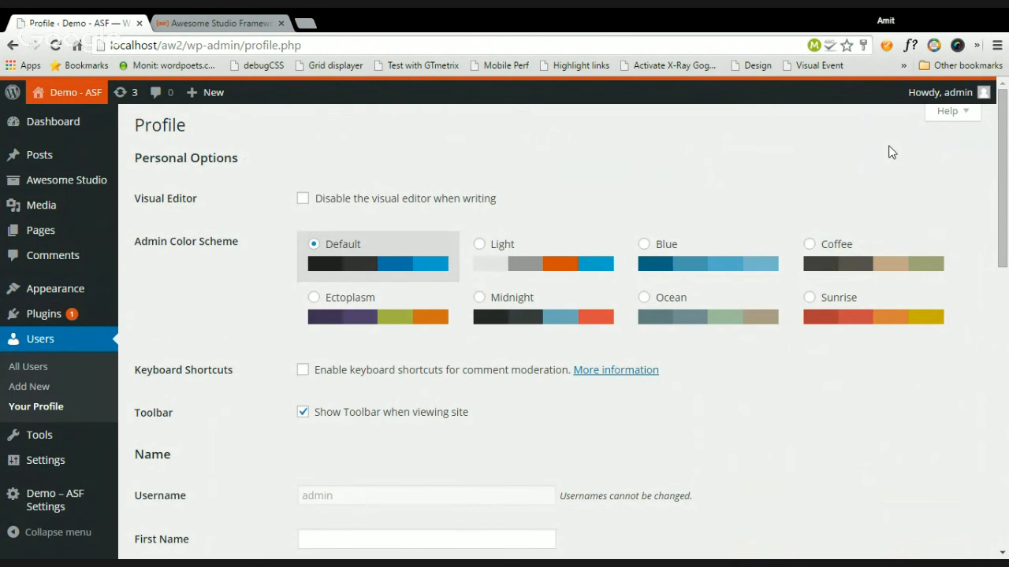
drag(998, 131, 1005, 531)
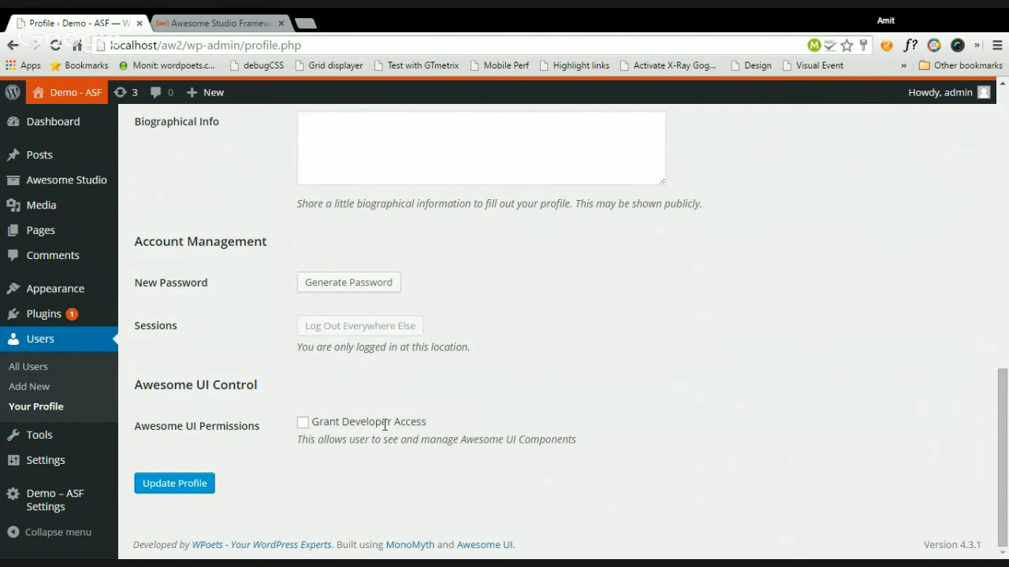
click(303, 427)
click(190, 492)
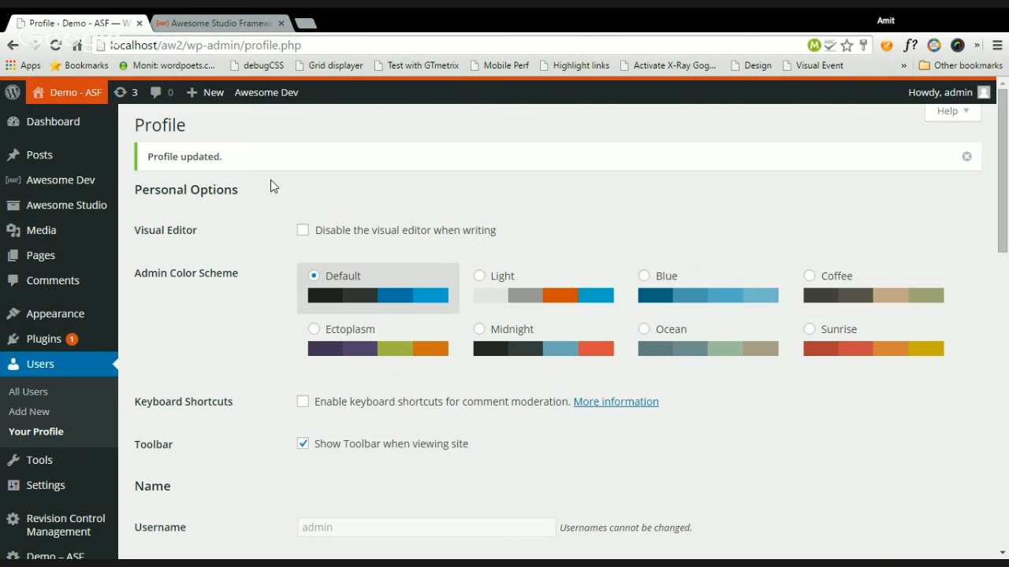
Open the Awesome Studio parts catalogue and look through the available UI components.
mouse_move(95, 181)
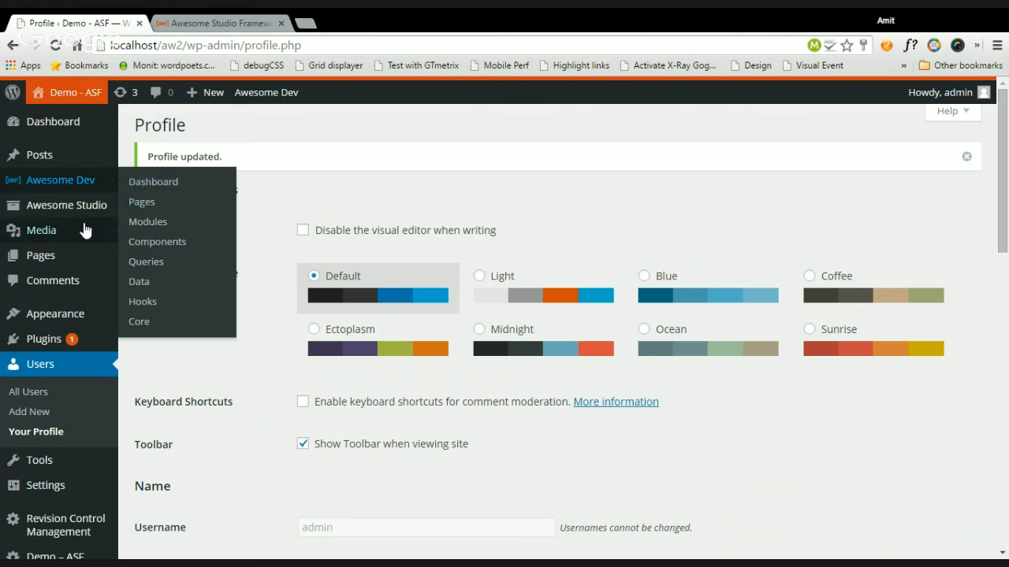
mouse_move(93, 207)
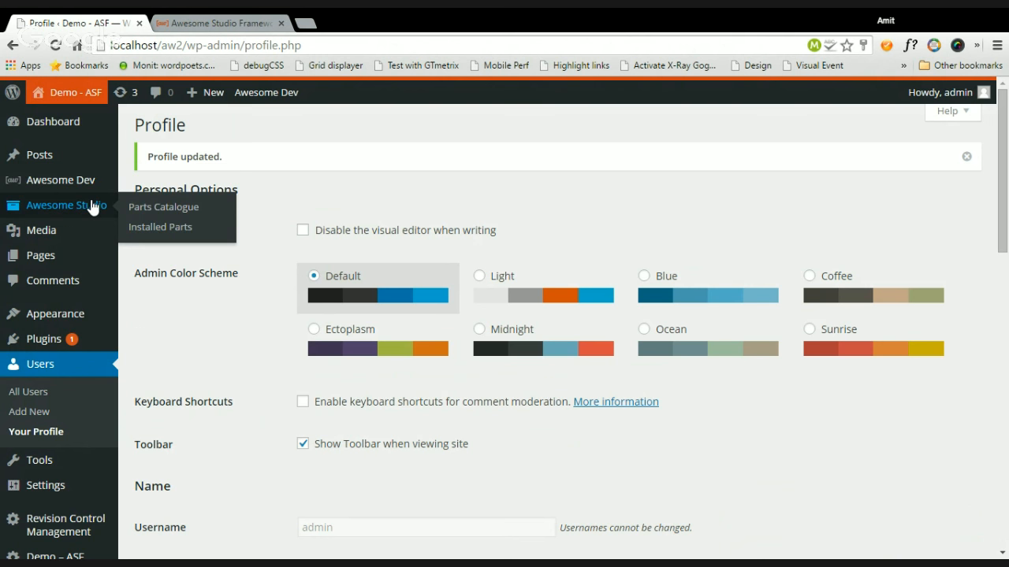
click(158, 208)
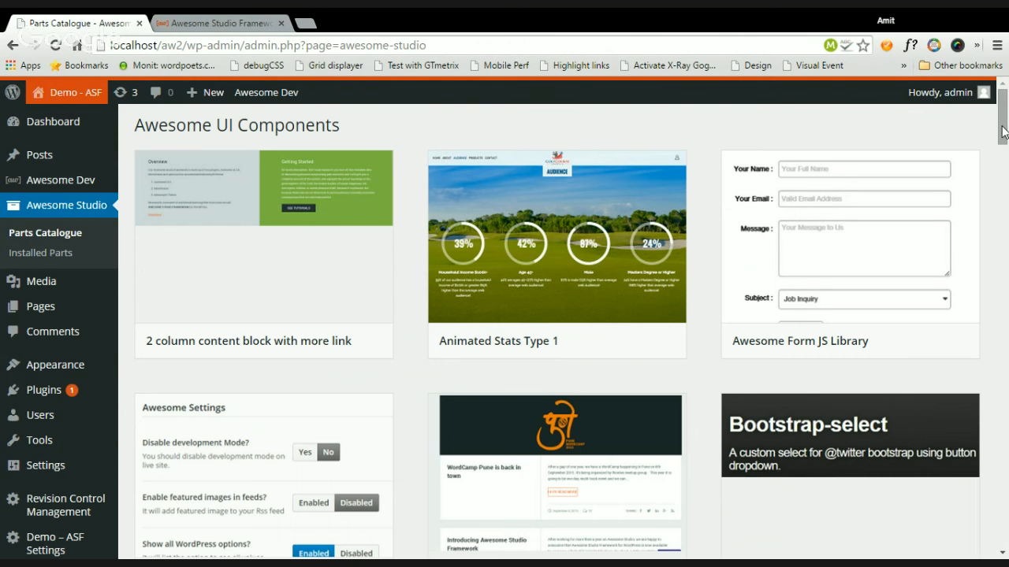
drag(1003, 131, 923, 106)
mouse_move(148, 163)
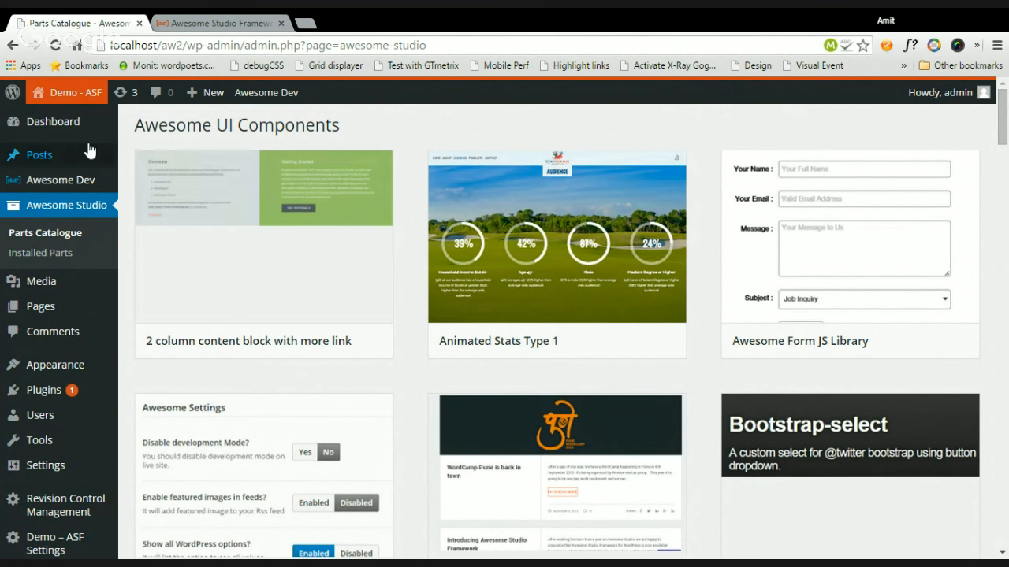
mouse_move(86, 102)
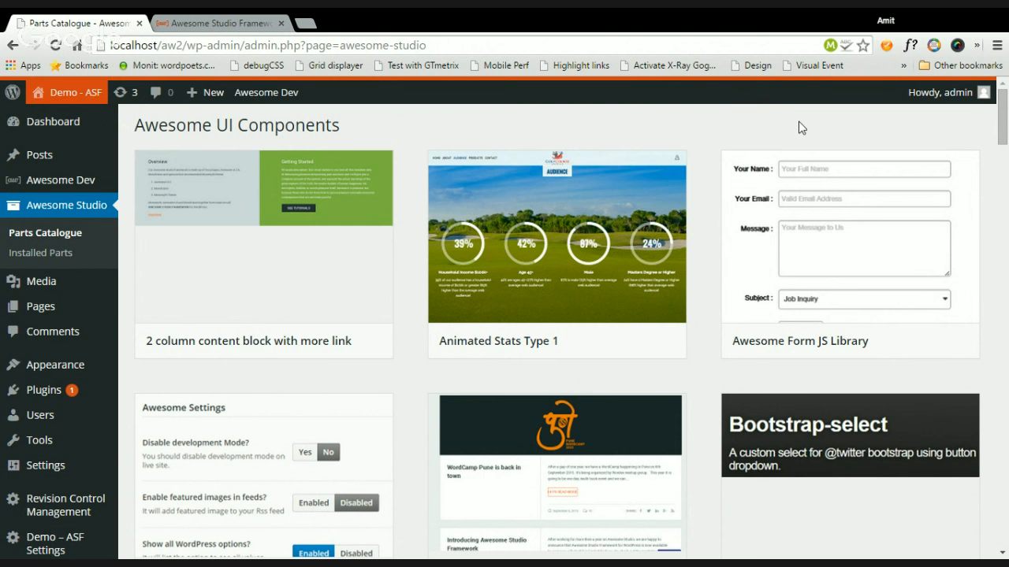
drag(1000, 123, 1001, 147)
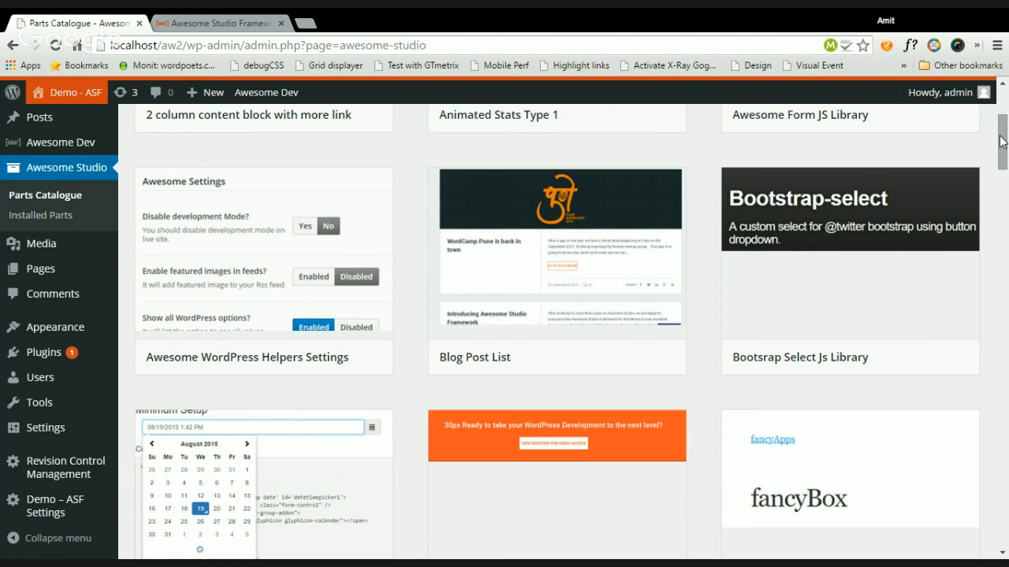
mouse_move(68, 511)
drag(1004, 150, 1004, 118)
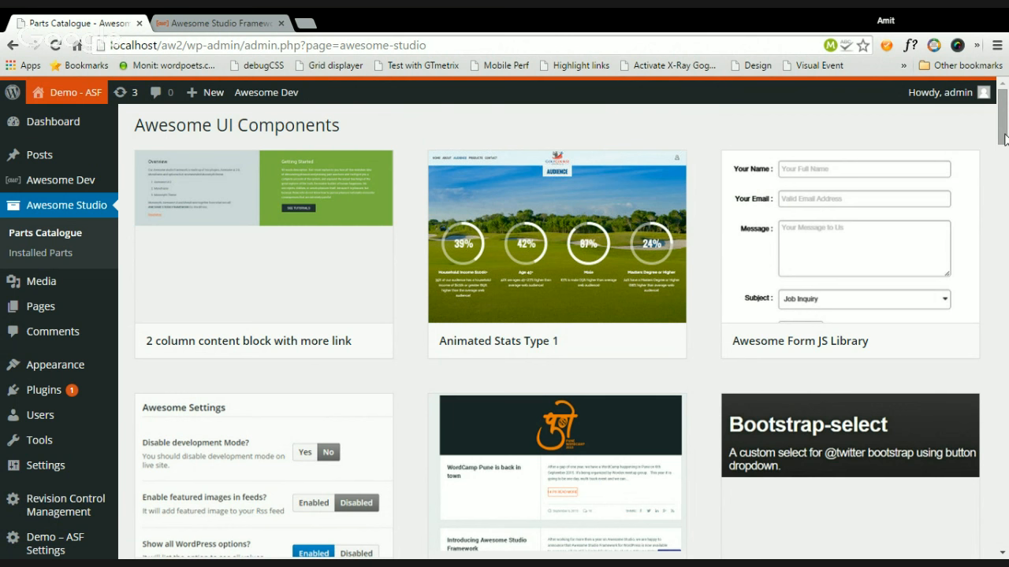
drag(1005, 138, 1005, 148)
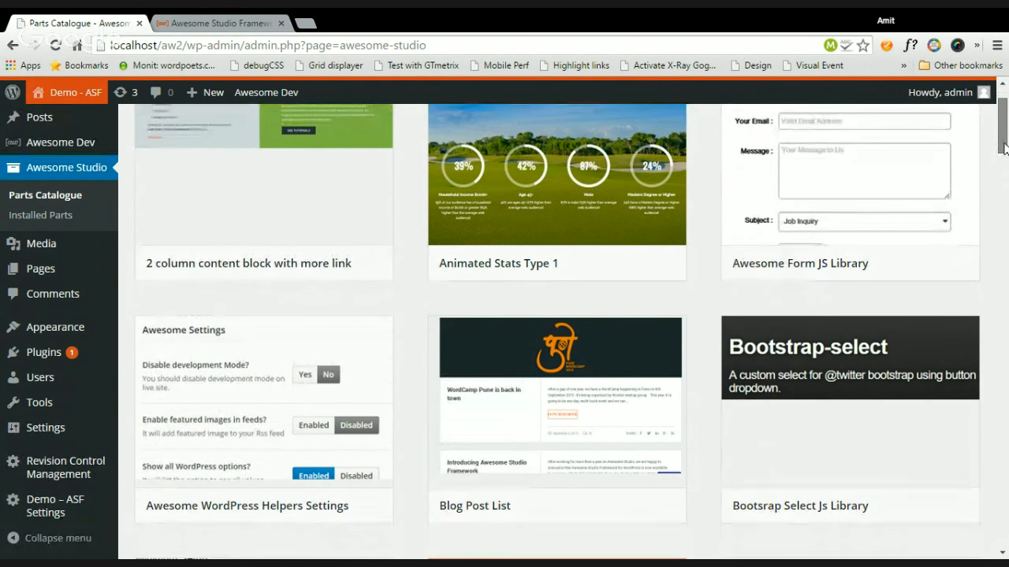
drag(1004, 148, 1005, 162)
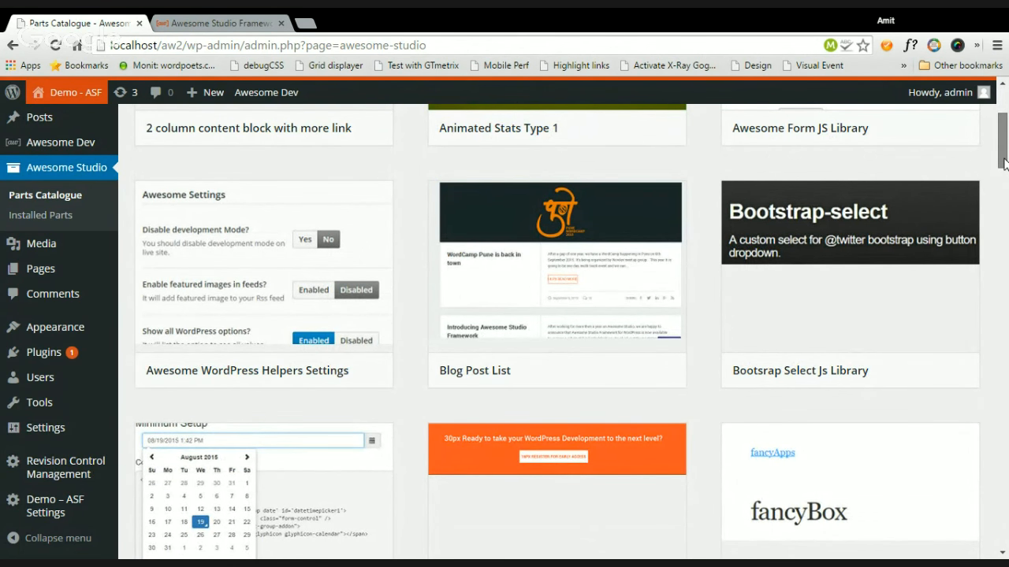
Add the Standard Gaps and Paddings, Standard Font Sizes, Standard Color Class and Standard Utility Classes parts from the catalogue.
drag(1005, 162, 1005, 517)
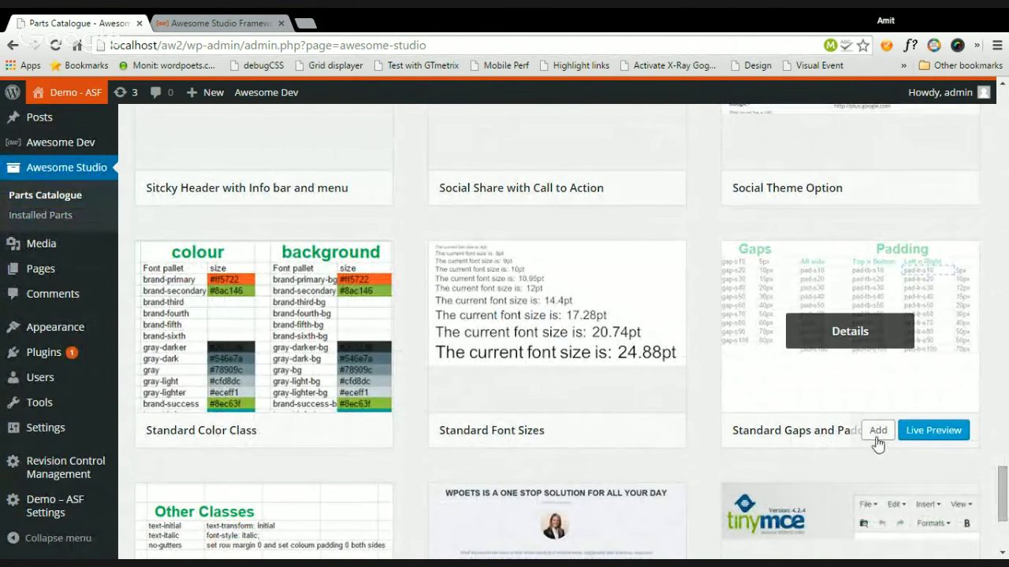
click(877, 434)
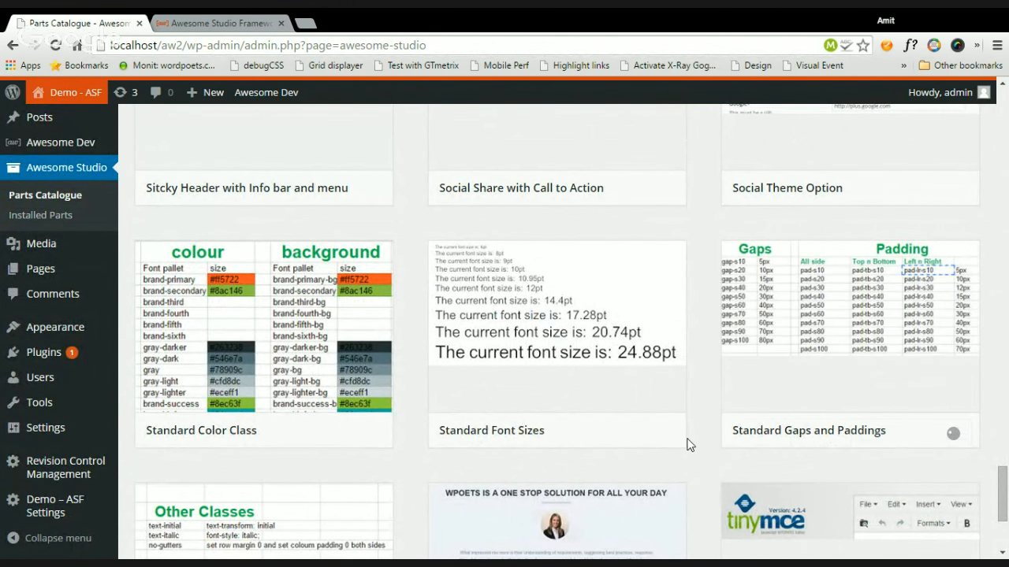
mouse_move(623, 432)
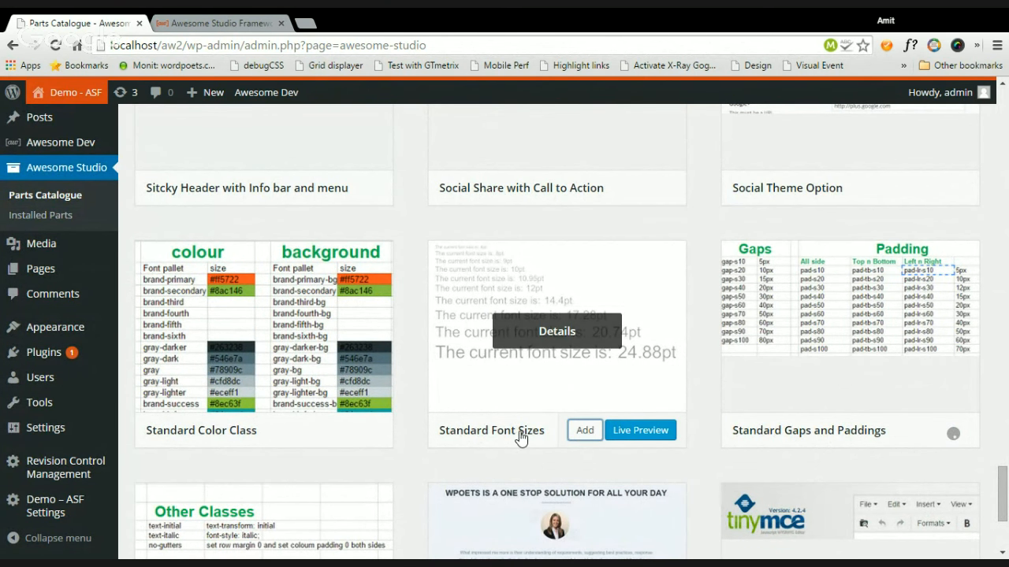
click(291, 432)
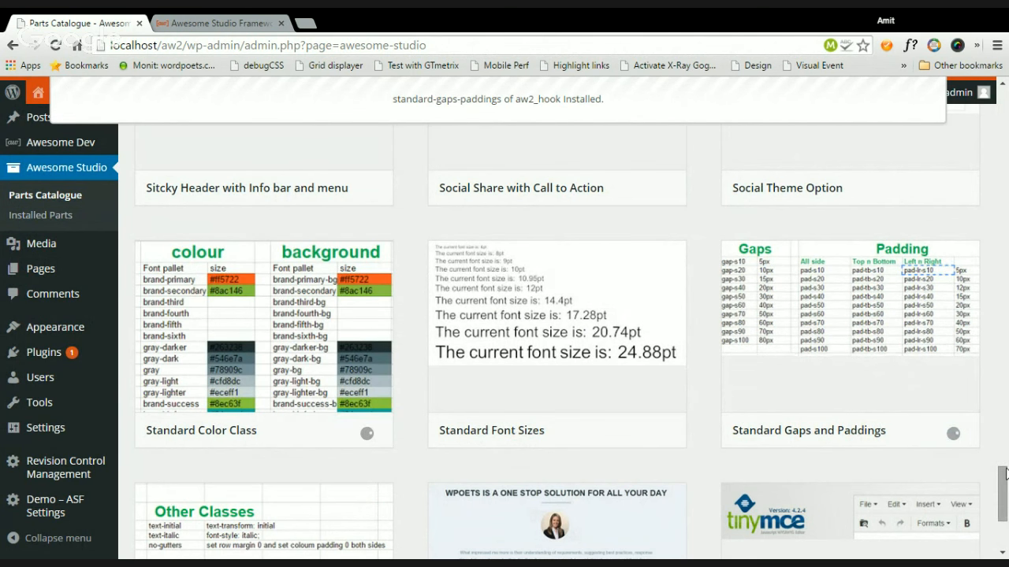
drag(1005, 486, 1005, 517)
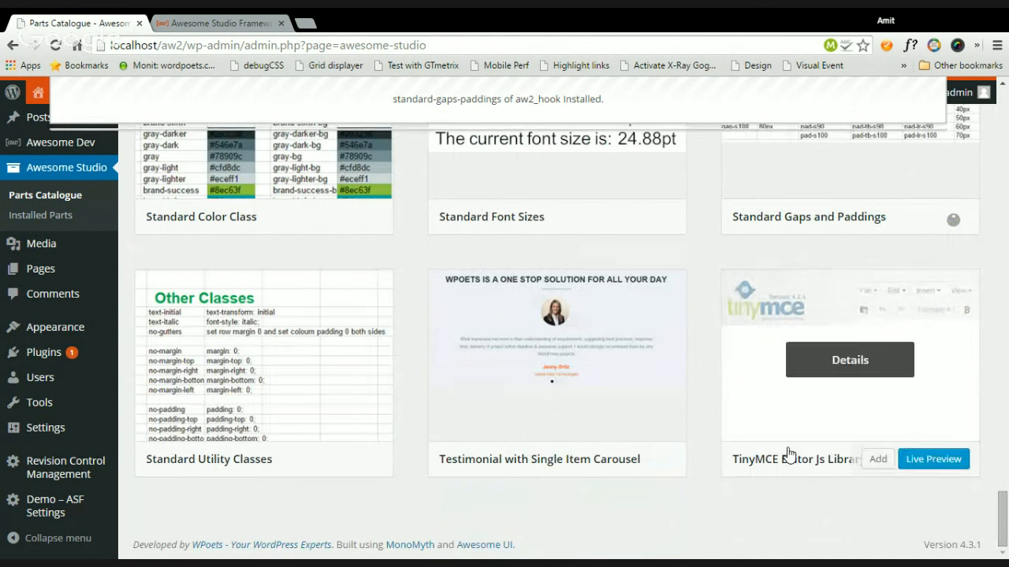
mouse_move(315, 425)
click(298, 464)
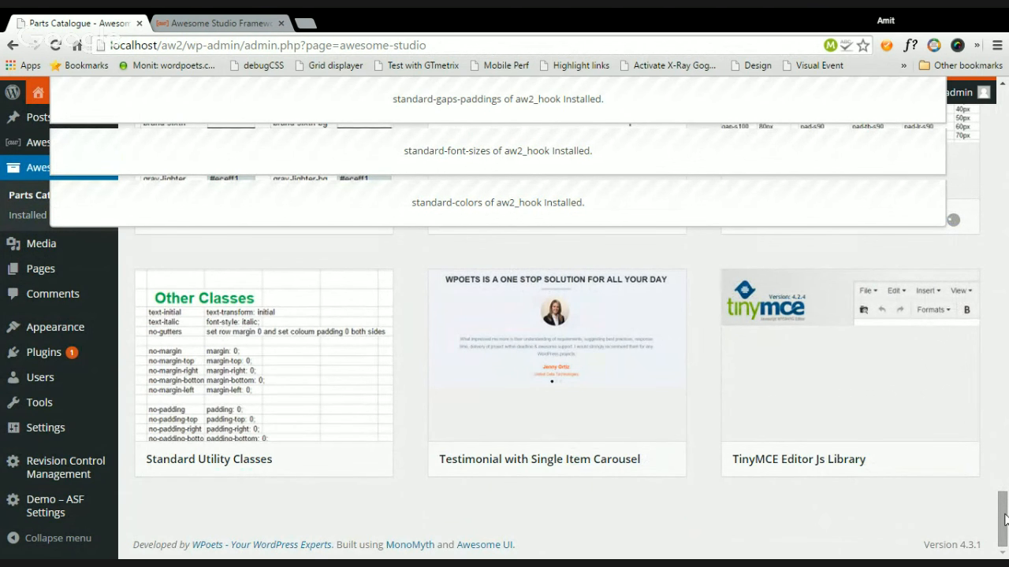
Open the site's front end in a separate browser tab and switch to it.
scroll(1001, 495, up, 2)
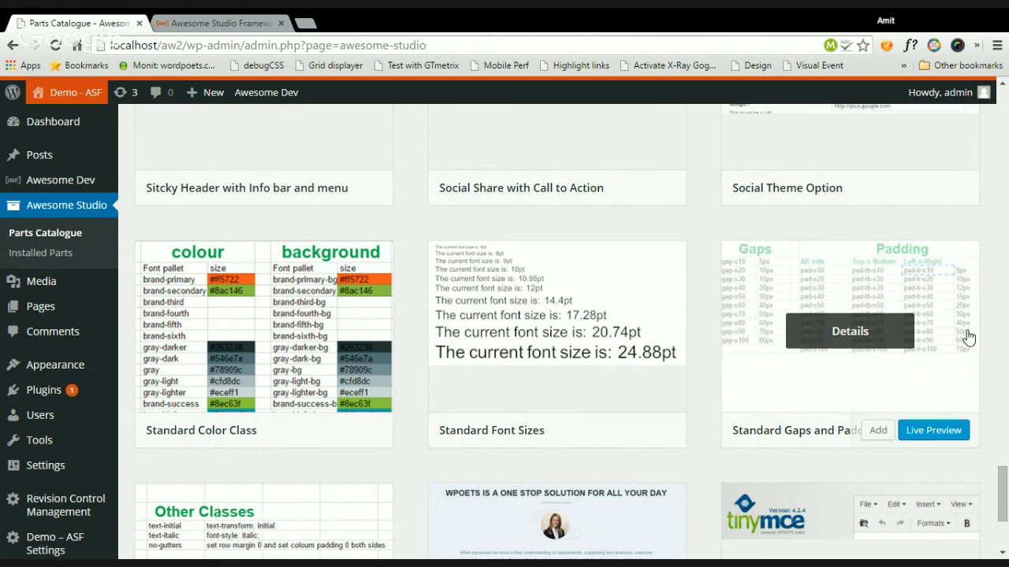
drag(1006, 492, 970, 342)
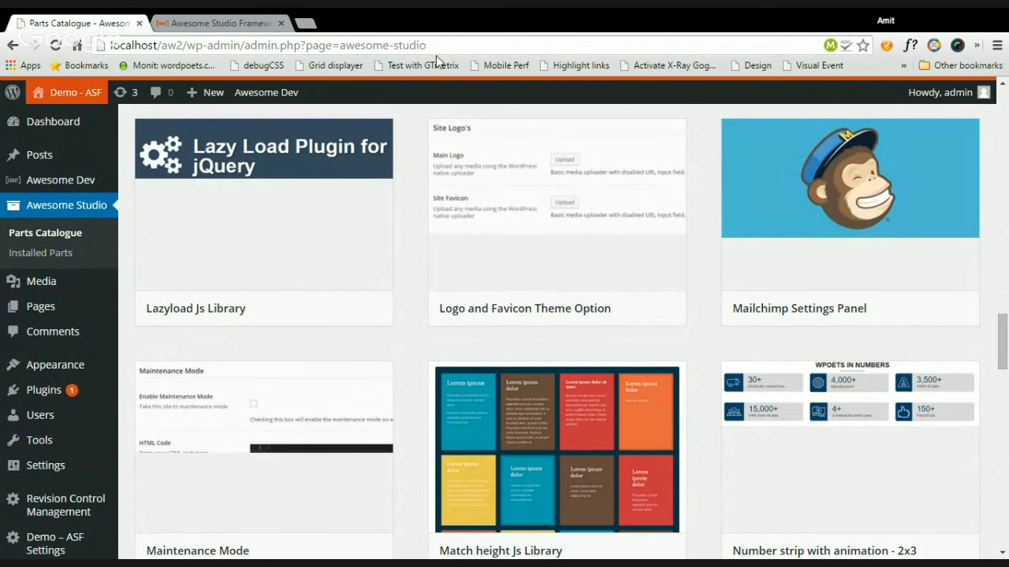
mouse_move(81, 94)
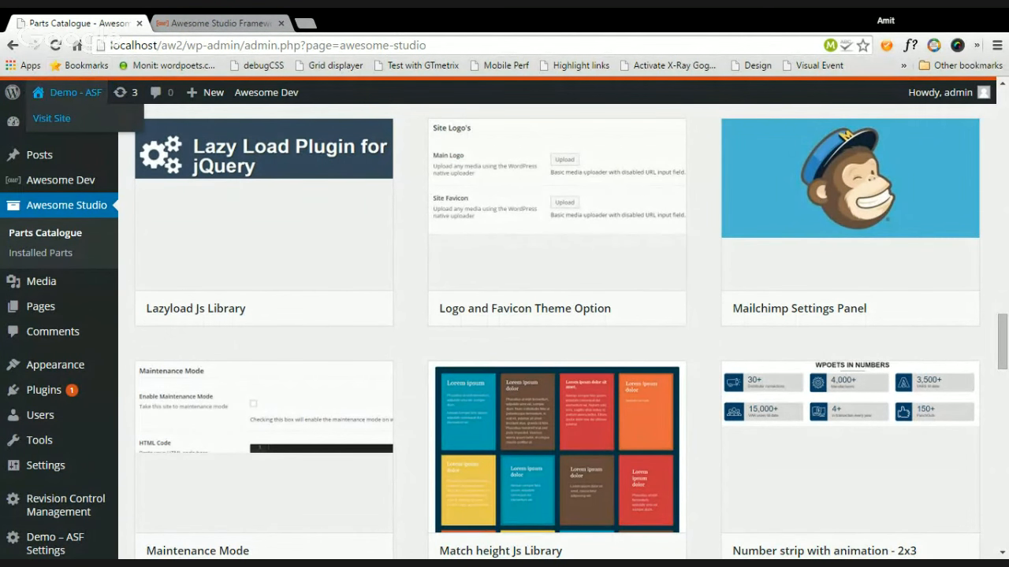
middle_click(51, 119)
click(180, 23)
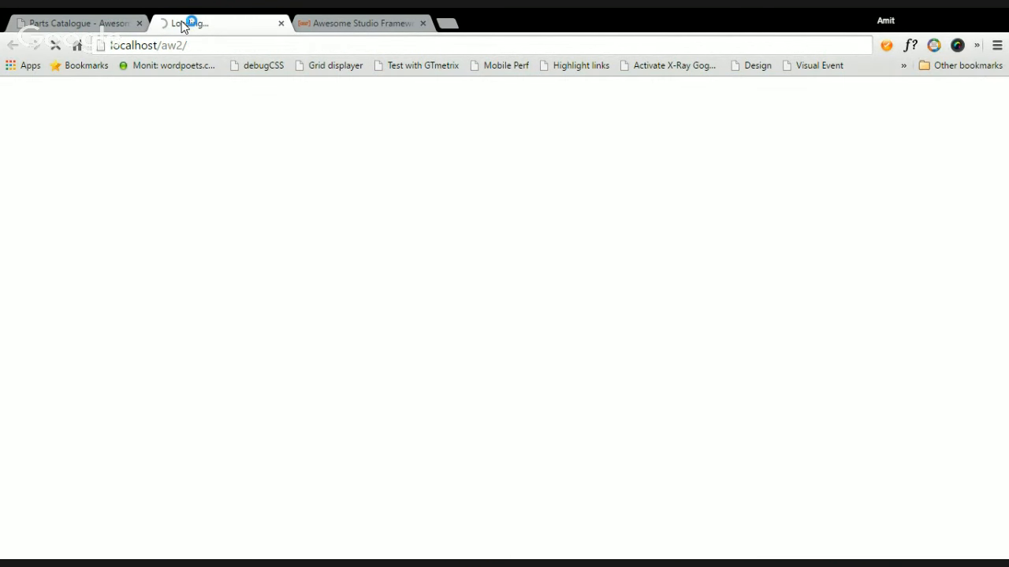
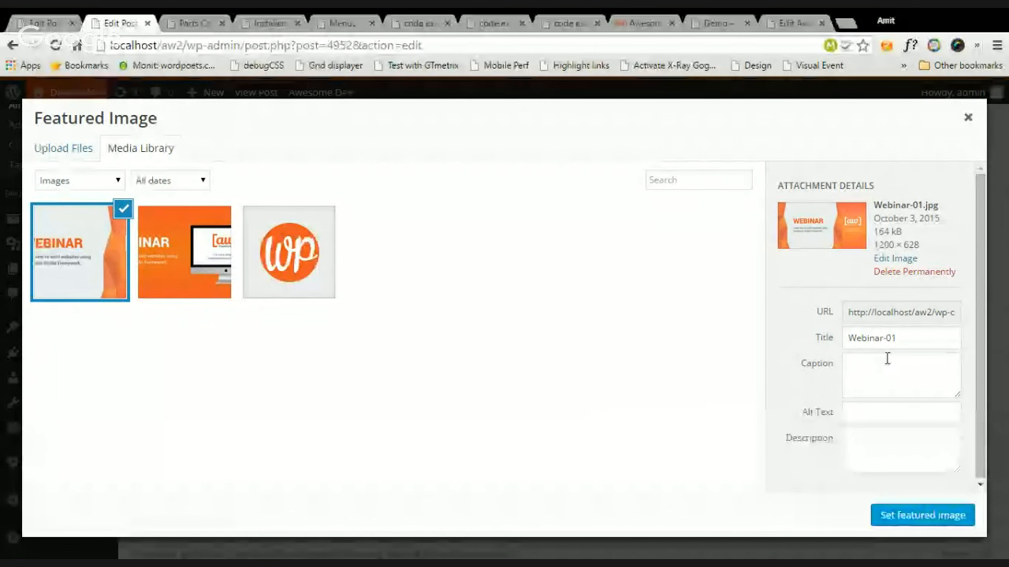
Set the Webinar-01 image as the categoryx post's featured image and update the post.
click(945, 520)
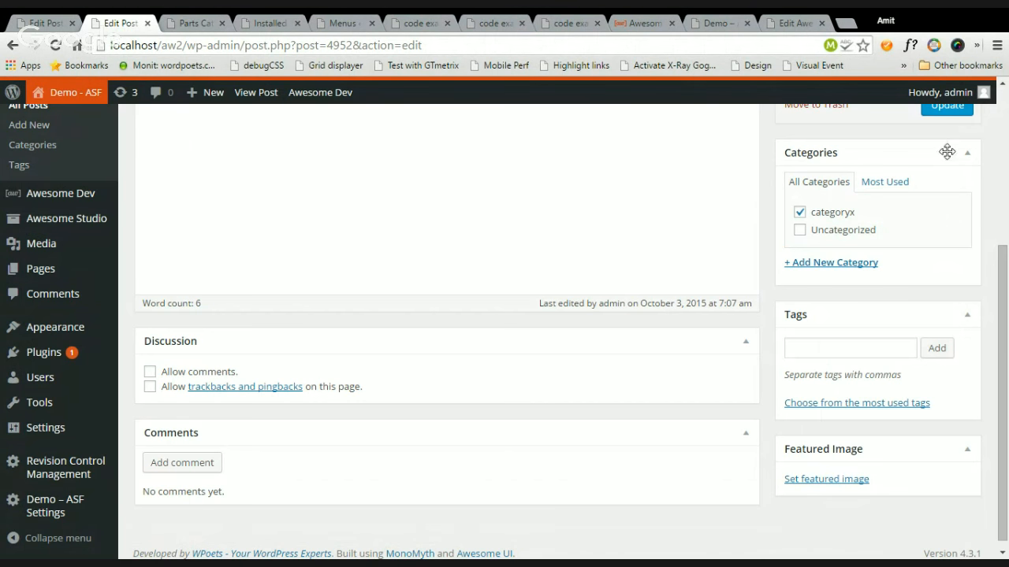
click(949, 109)
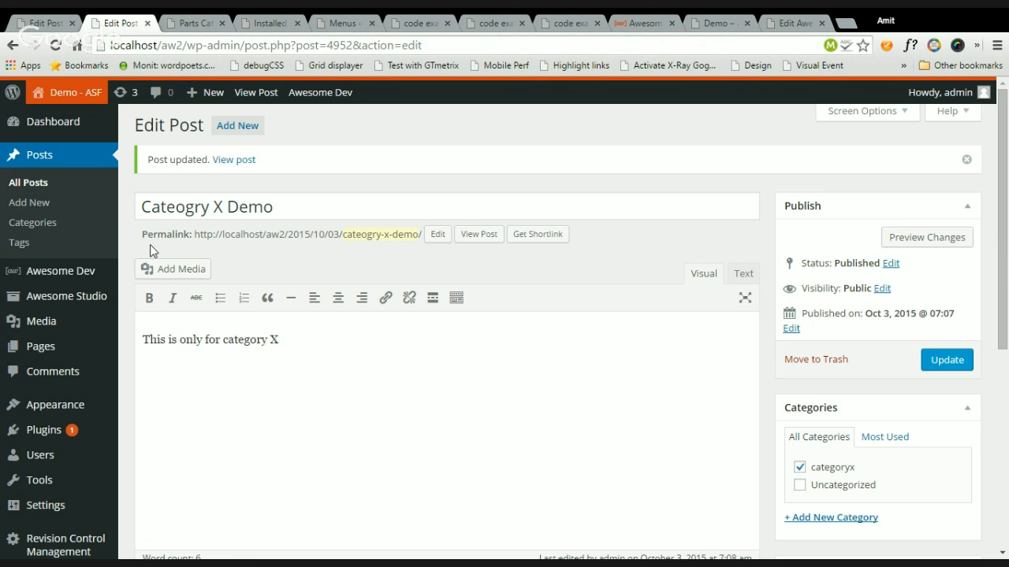
Open the Awesome Dev modules list and start a new Awesome Module.
mouse_move(71, 279)
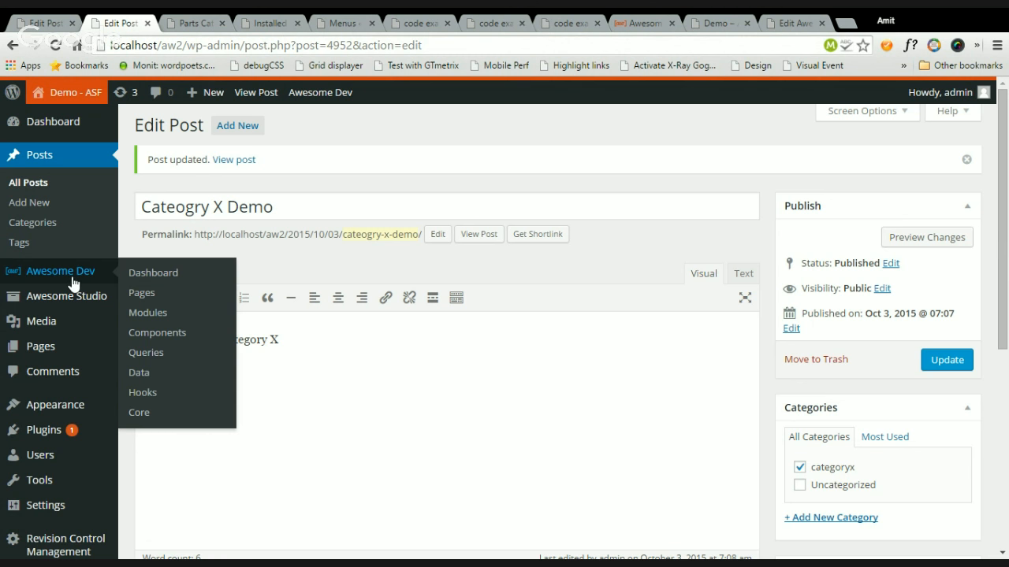
click(36, 17)
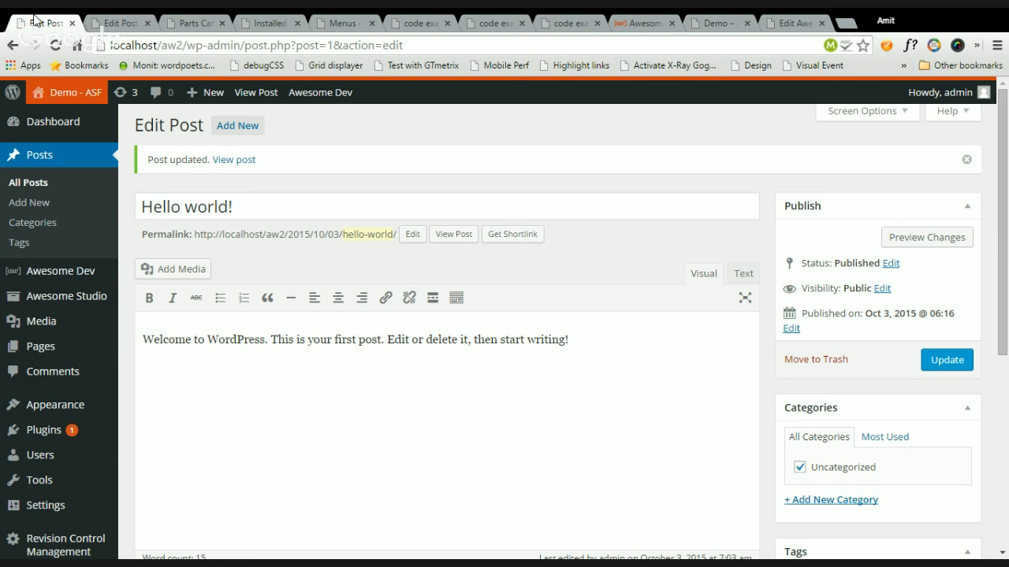
click(104, 21)
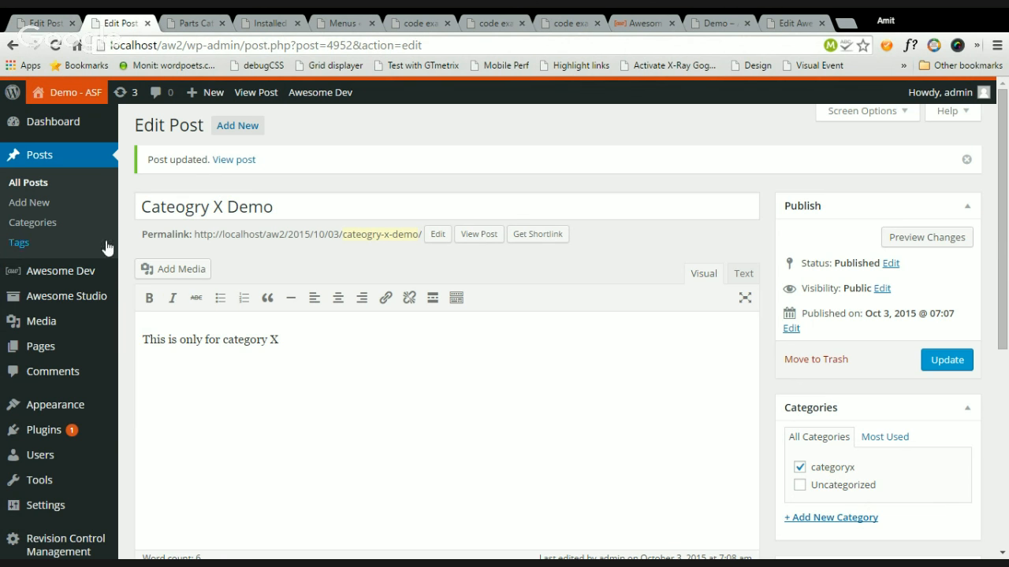
mouse_move(95, 271)
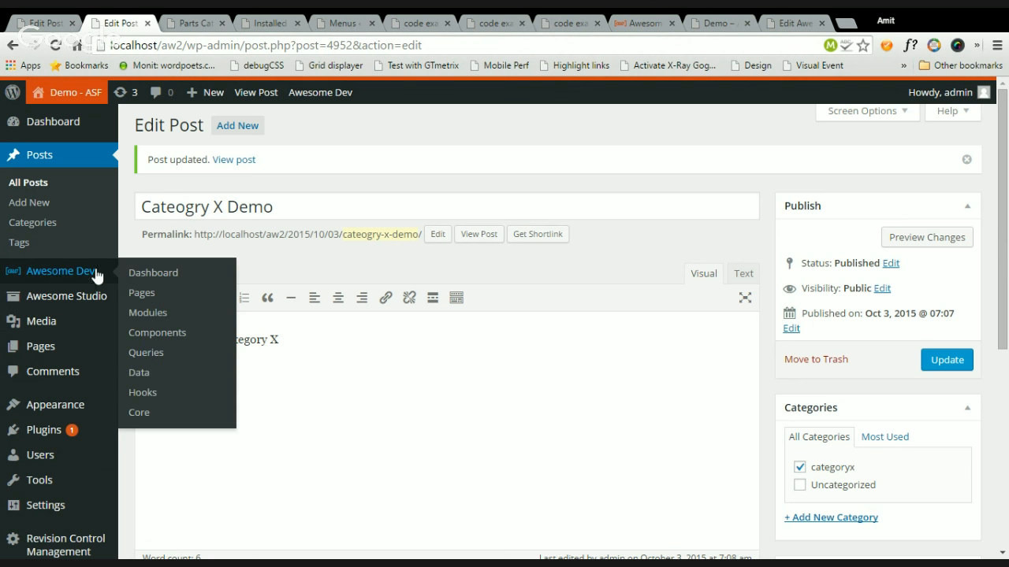
click(149, 313)
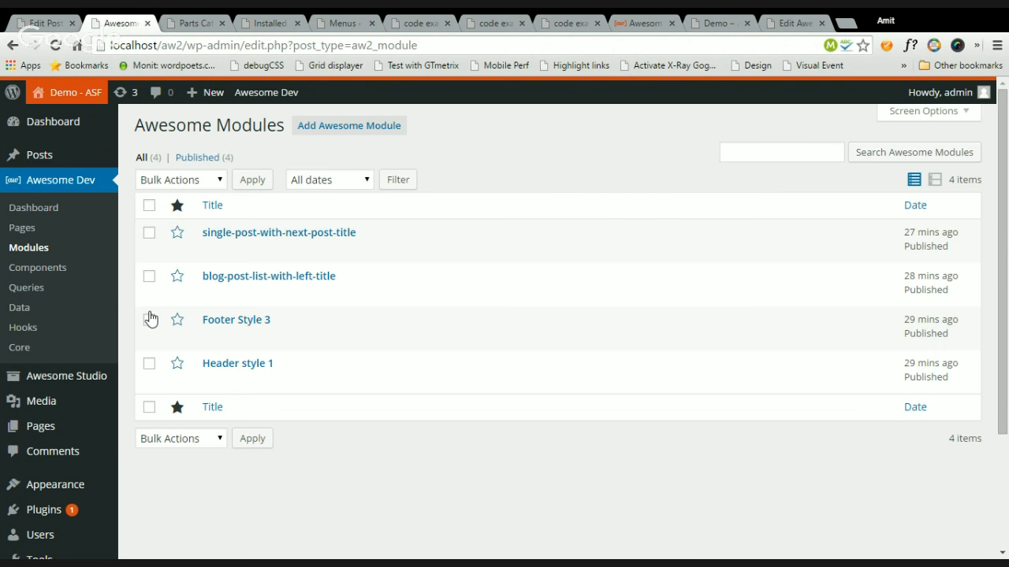
click(372, 125)
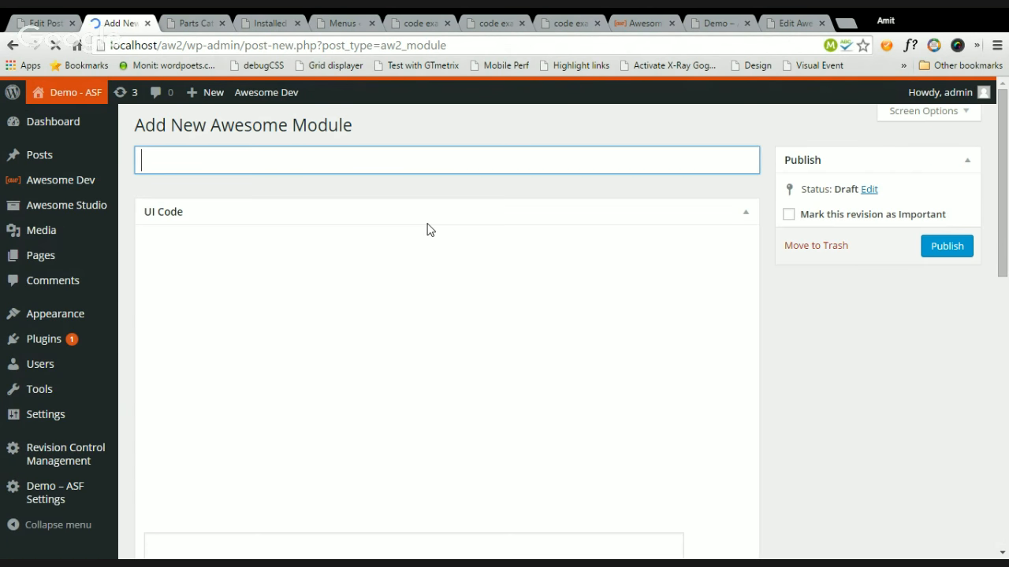
Title the new Awesome Module same-category-post.
text(same)
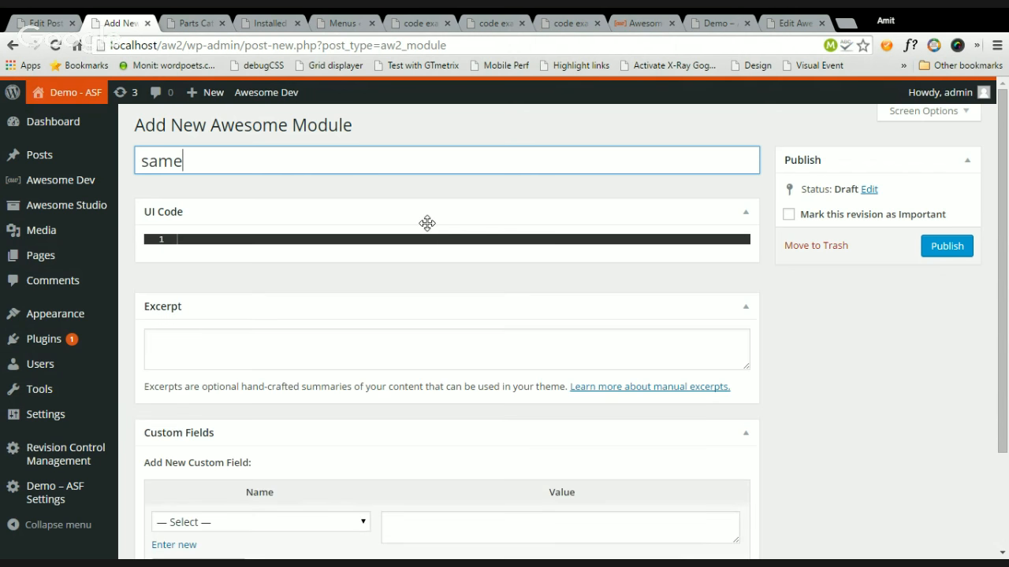
text(-categor)
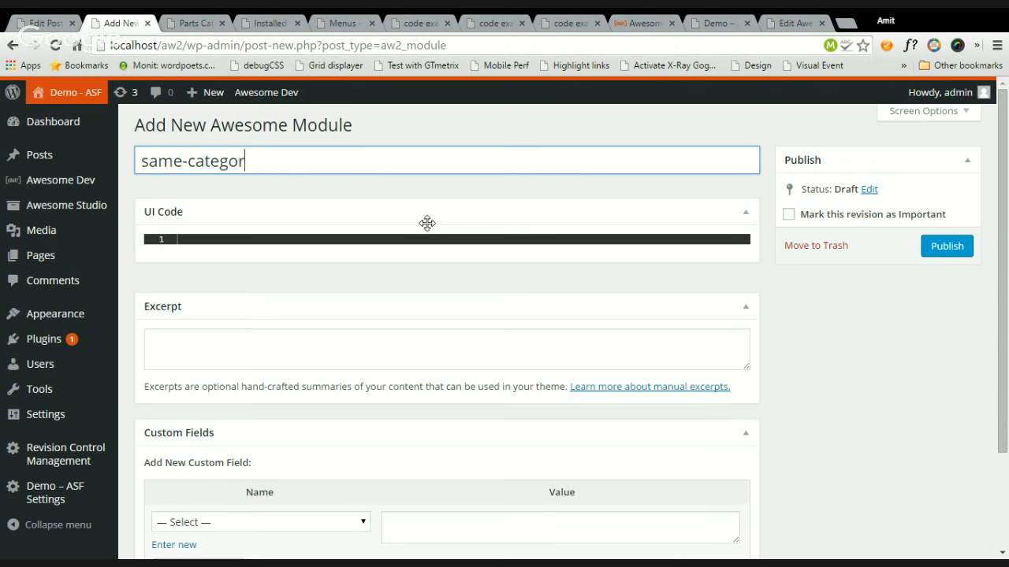
text(y-post)
Add a div with the class row to the UI code, with an empty line between its opening and closing tags.
click(395, 238)
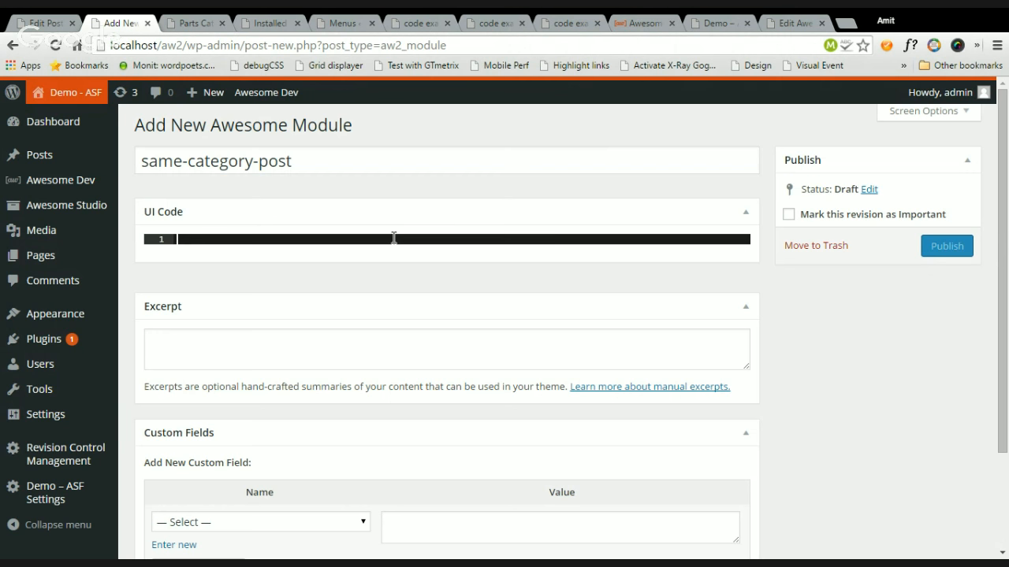
text(<div></div>)
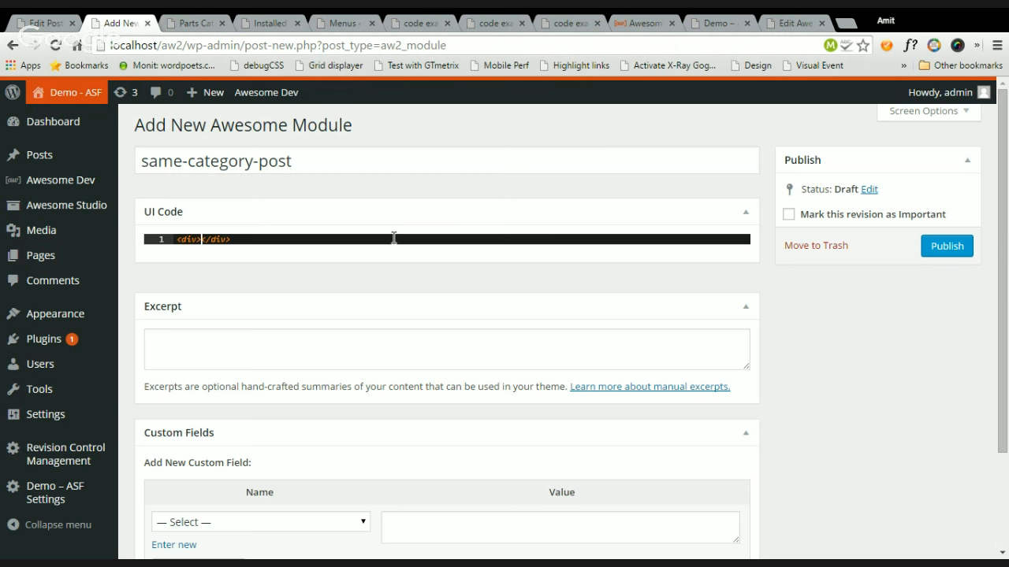
key(Left)
text(cla)
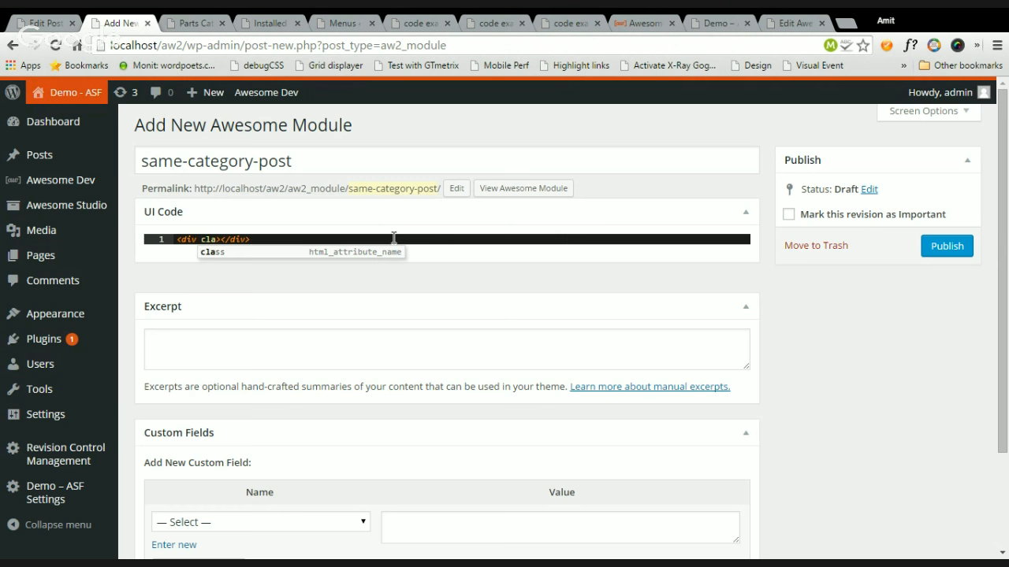
text(ss='')
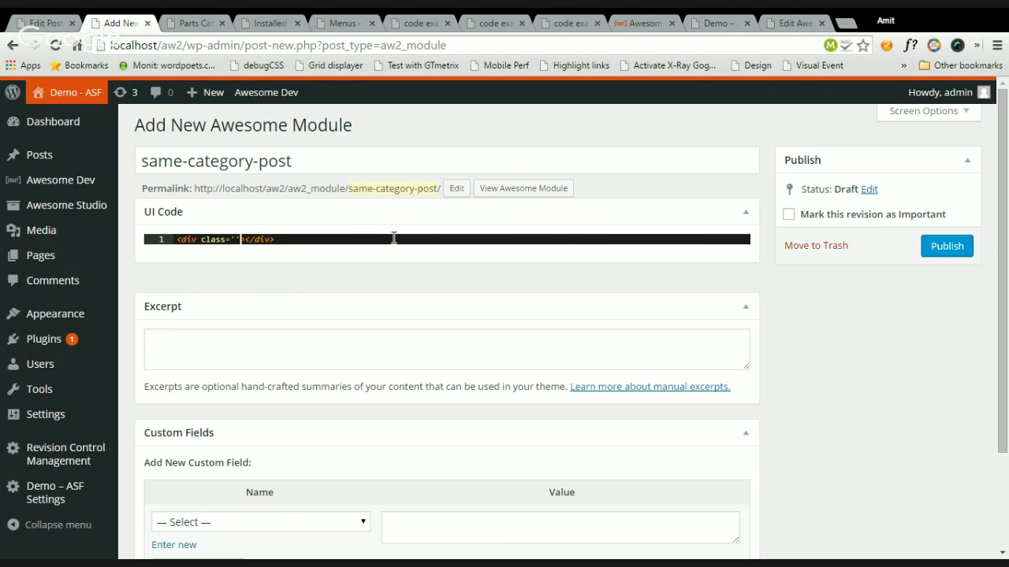
text(row)
key(Right)
key(Right)
key(Return)
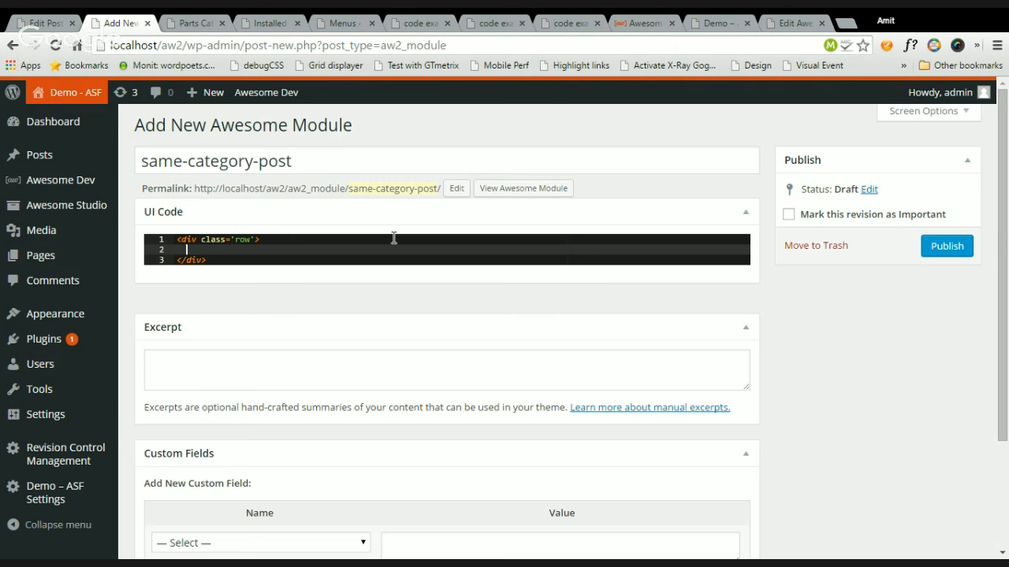
text(<)
key(BackSpace)
Insert an aw2_query shortcode with an empty slug attribute on a new line above the row div.
key(Up)
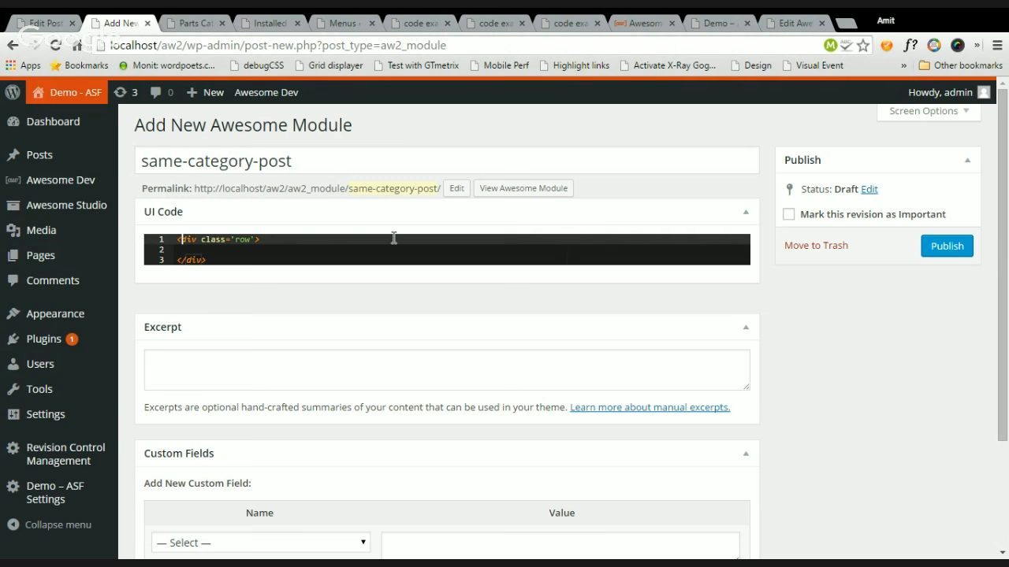
key(Home)
key(Return)
key(Up)
text([)
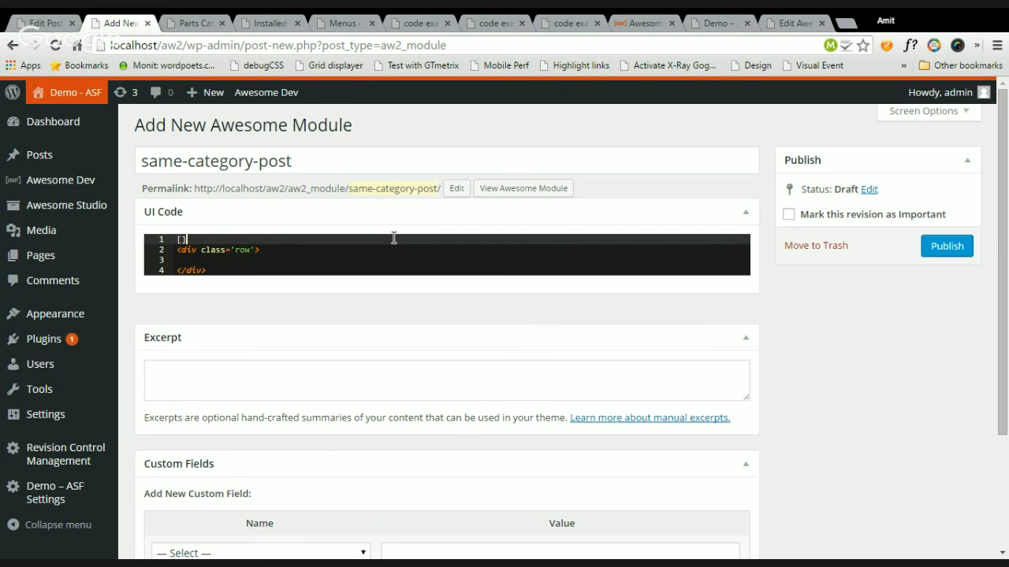
text(aw2)
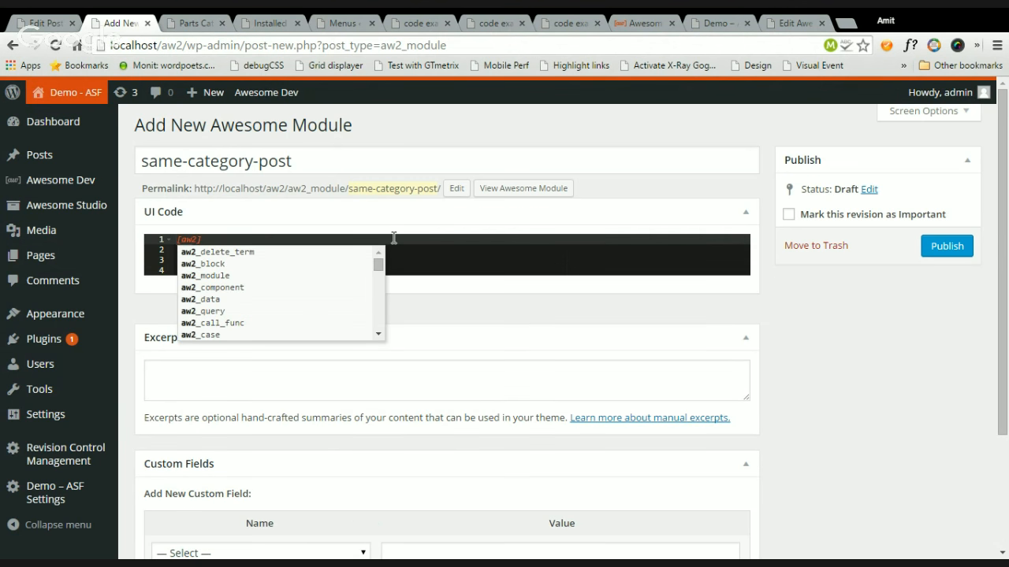
text(_)
text(query sl)
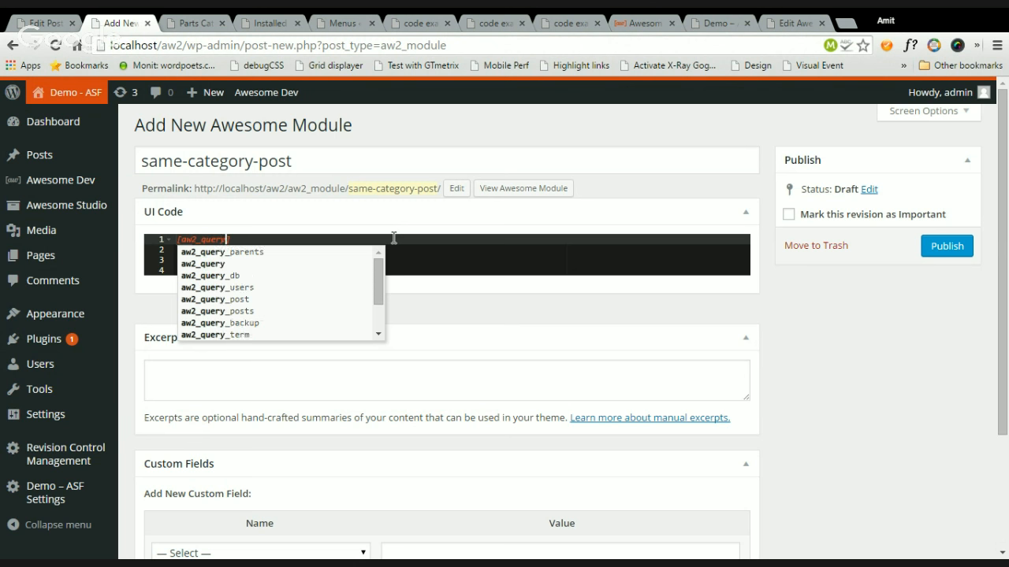
text(ug)
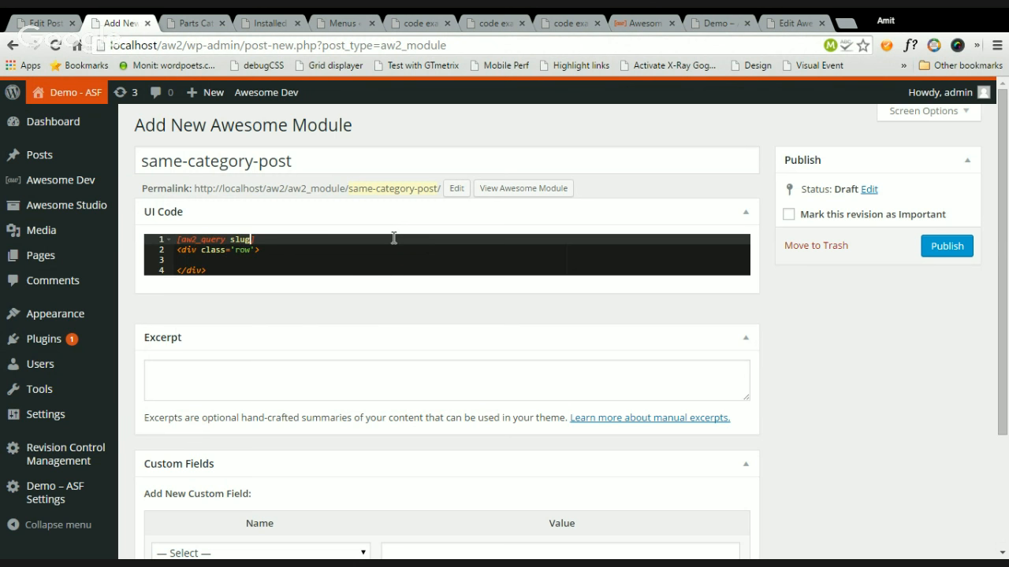
text(="")
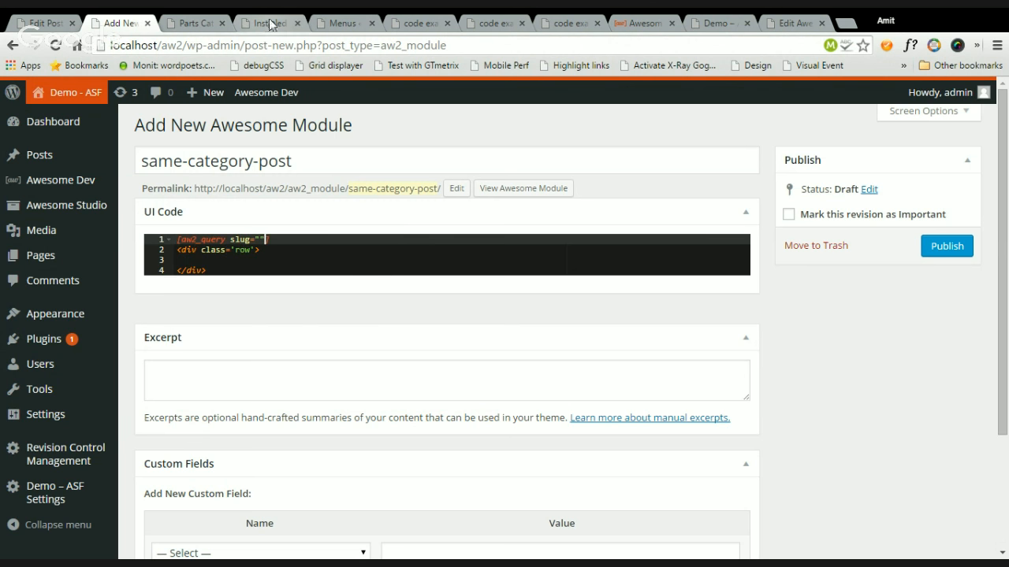
Open the Awesome Dev queries list in the Edit Post browser tab and return to the new module's tab.
click(49, 26)
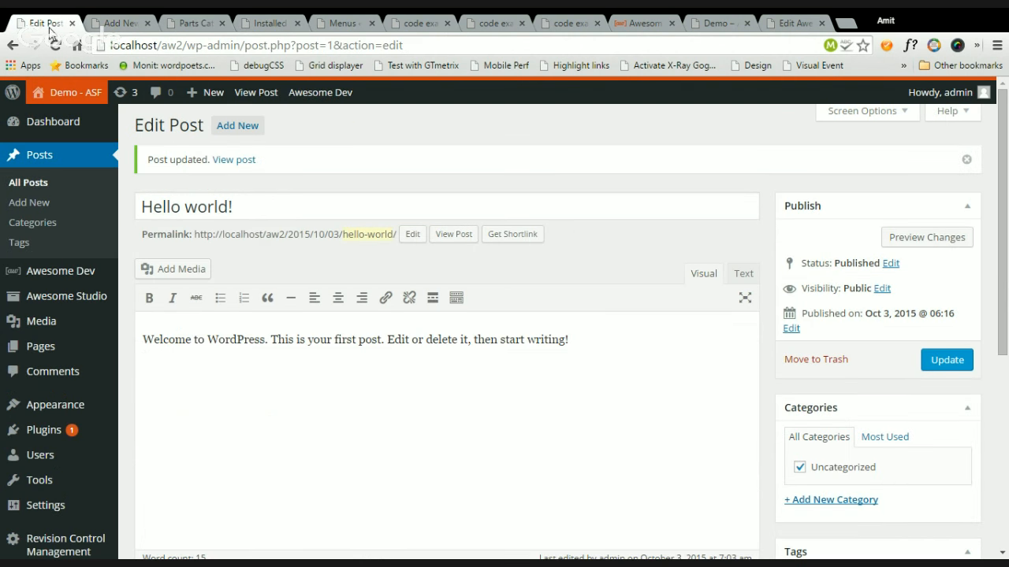
mouse_move(71, 271)
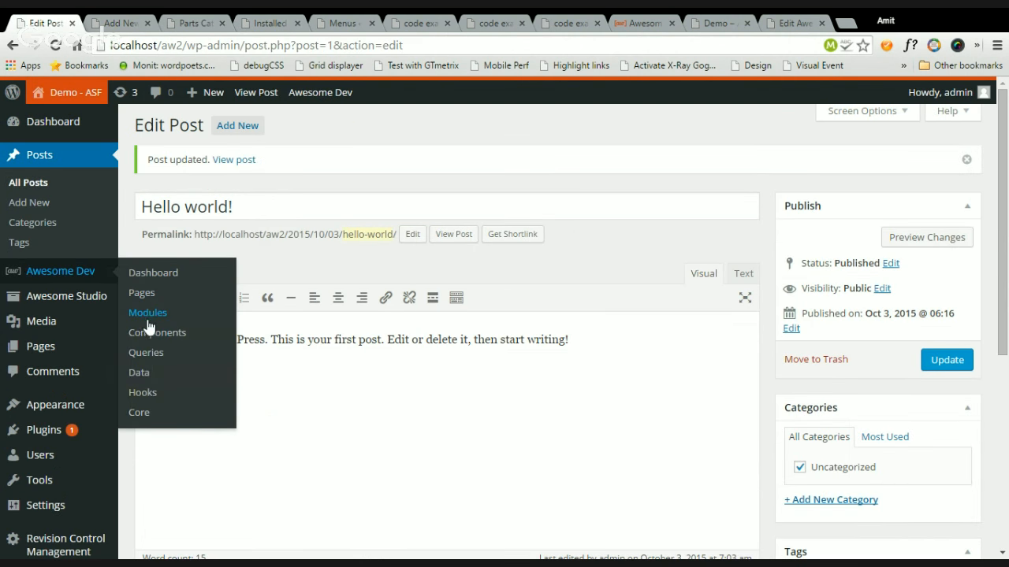
click(145, 357)
click(118, 23)
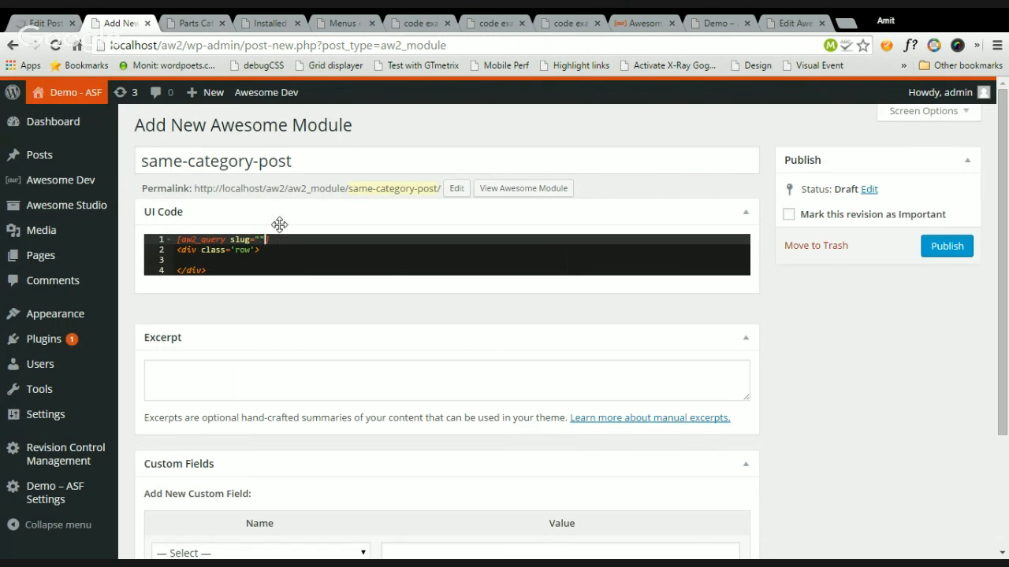
Set the query's slug to news-list and add an empty category attribute after it.
text(news-1)
text(ist)
text( category)
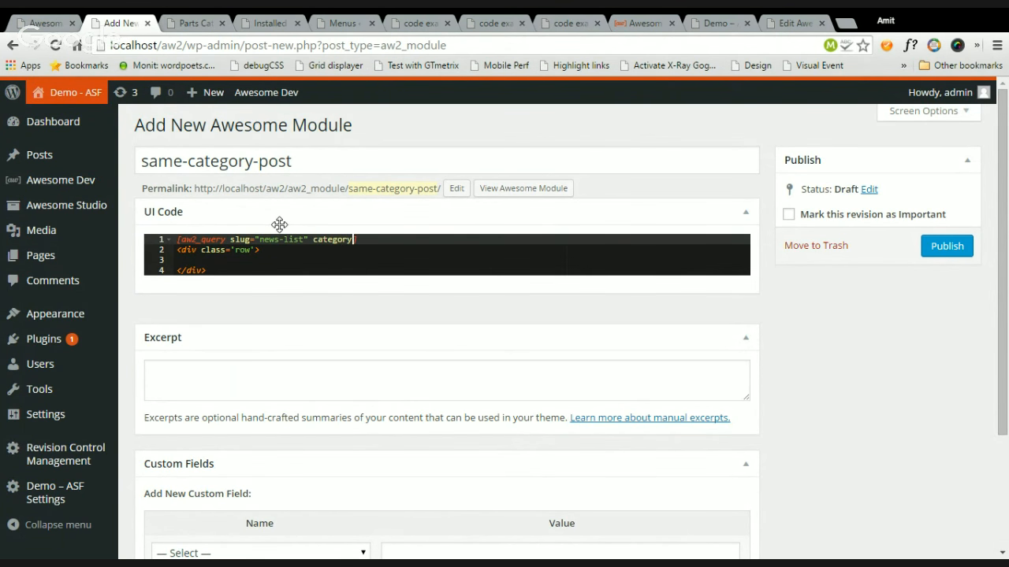
text(="")
key(Left)
Enter {{aw2_local cat_term}} as the value of the query's category attribute.
text([])
key(BackSpace)
key(BackSpace)
text({})
key(Left)
text({)
text(aw2_loca)
key(BackSpace)
text(l cat-term)
key(Left)
key(Left)
key(Left)
key(Left)
key(BackSpace)
text(_)
Make the aw2_query shortcode self-closing with a slash before its closing bracket.
key(End)
key(Down)
key(Down)
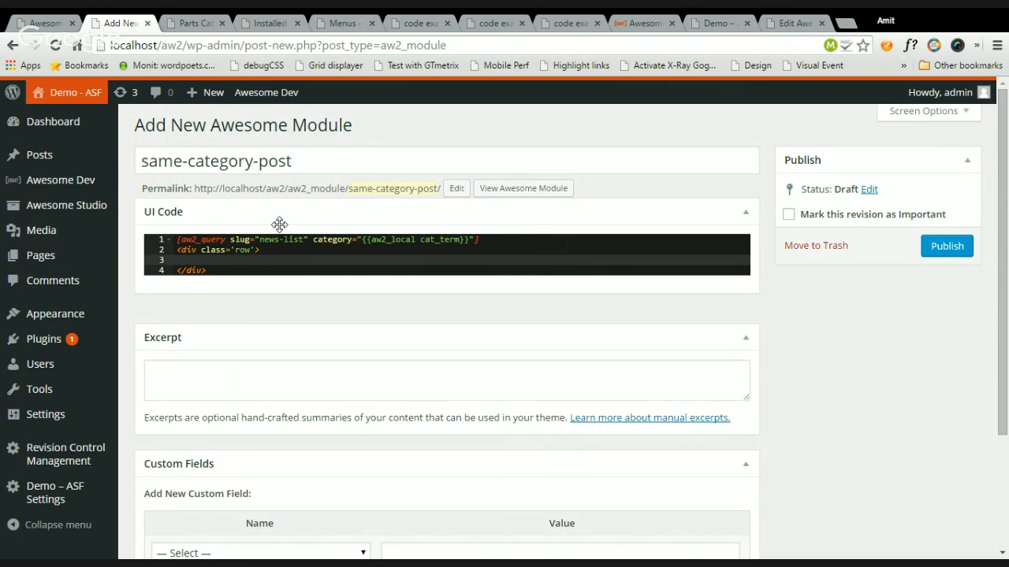
key(Up)
key(Up)
key(Left)
text(/)
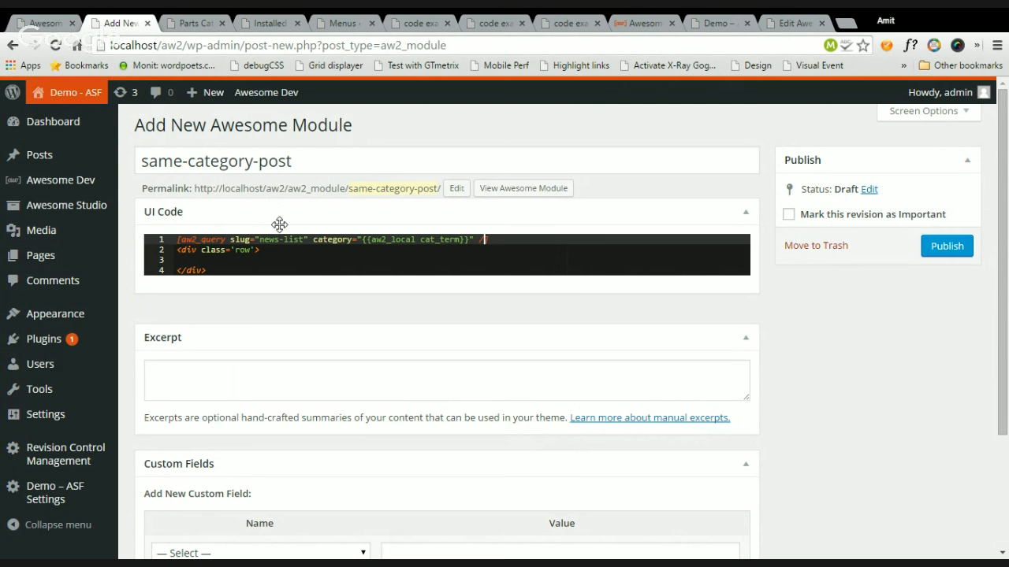
Add a query_id attribute with the value abcd to the aw2_query shortcode.
key(Left)
key(Left)
key(Down)
key(Down)
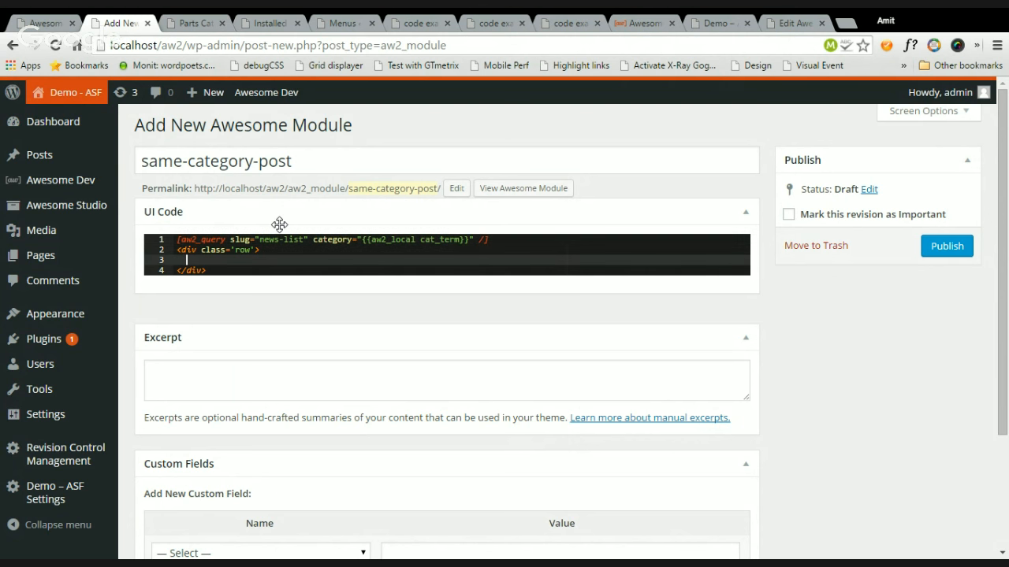
key(Up)
key(Up)
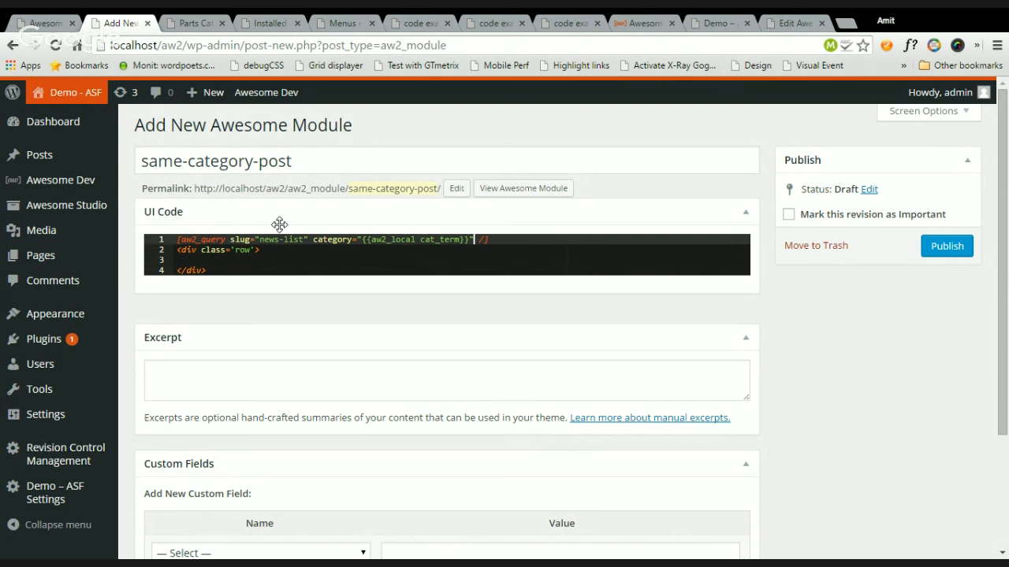
text(query)
text(_id="")
key(Left)
text(abcd)
Insert an opening aw2_loop shortcode with the id abcd inside the row div.
key(Down)
key(Down)
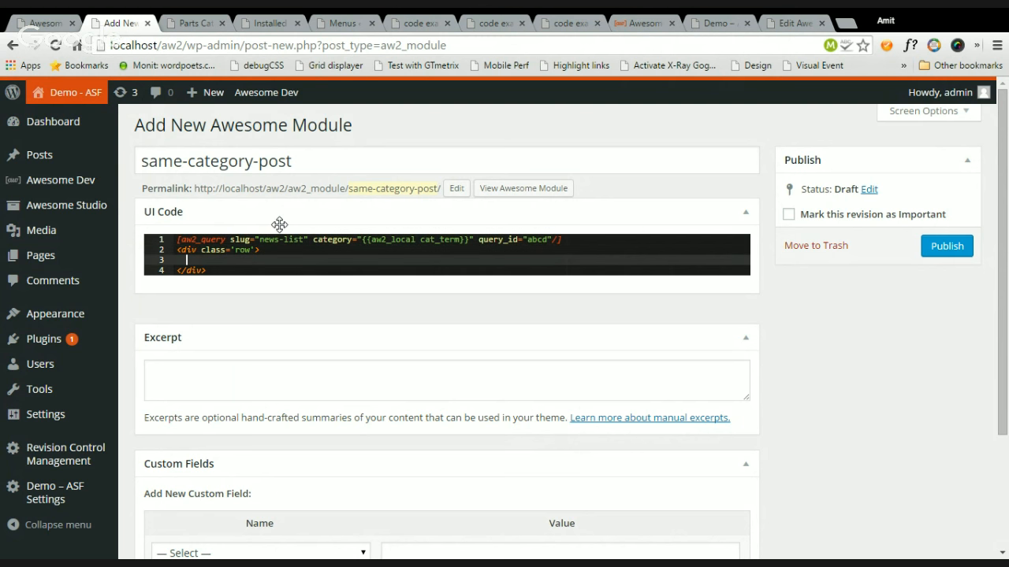
text([aw2-)
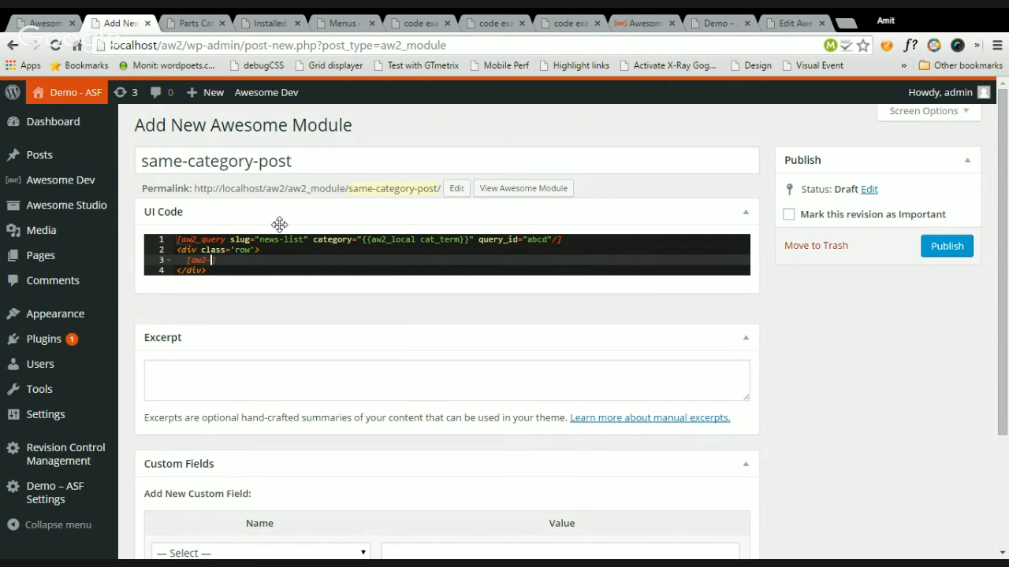
key(BackSpace)
text(_loop id="")
key(Left)
text(abcd)
key(End)
Add the closing /aw2_loop shortcode on the line below the opening one.
key(Return)
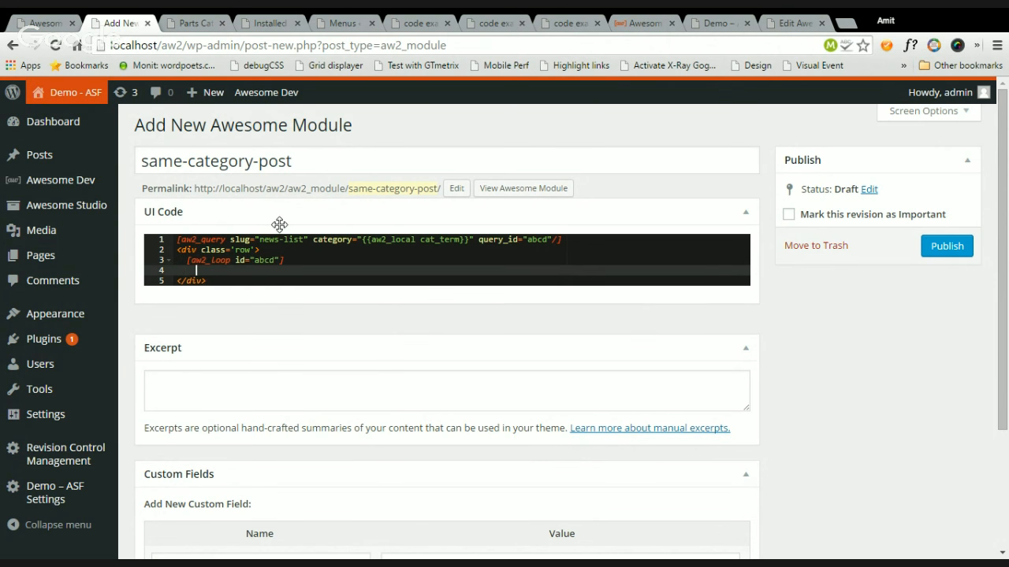
text([/aw2_loop)
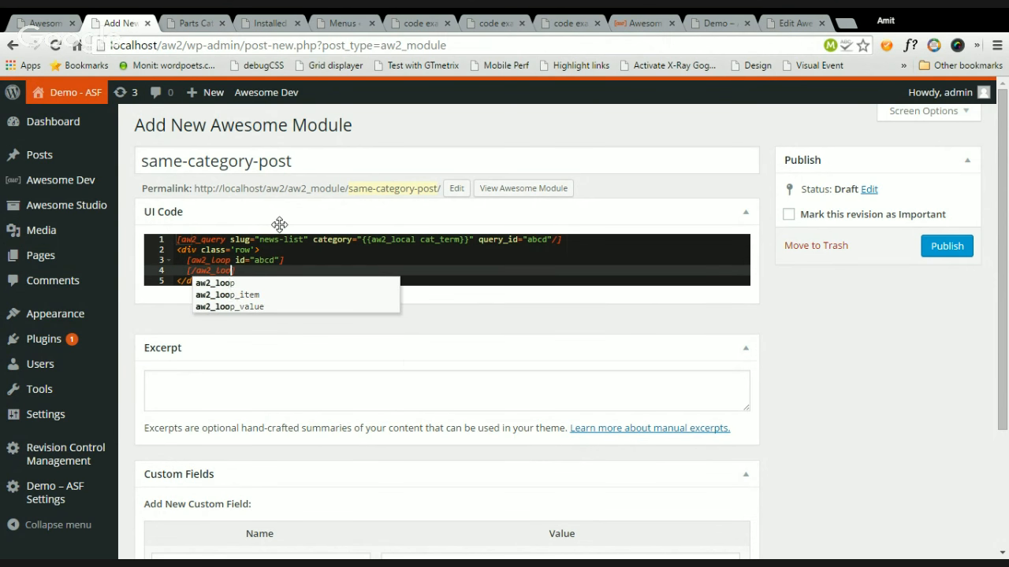
key(Down)
key(Down)
key(Escape)
Insert an aw2_loop_value post_title shortcode on a new line inside the loop.
key(Up)
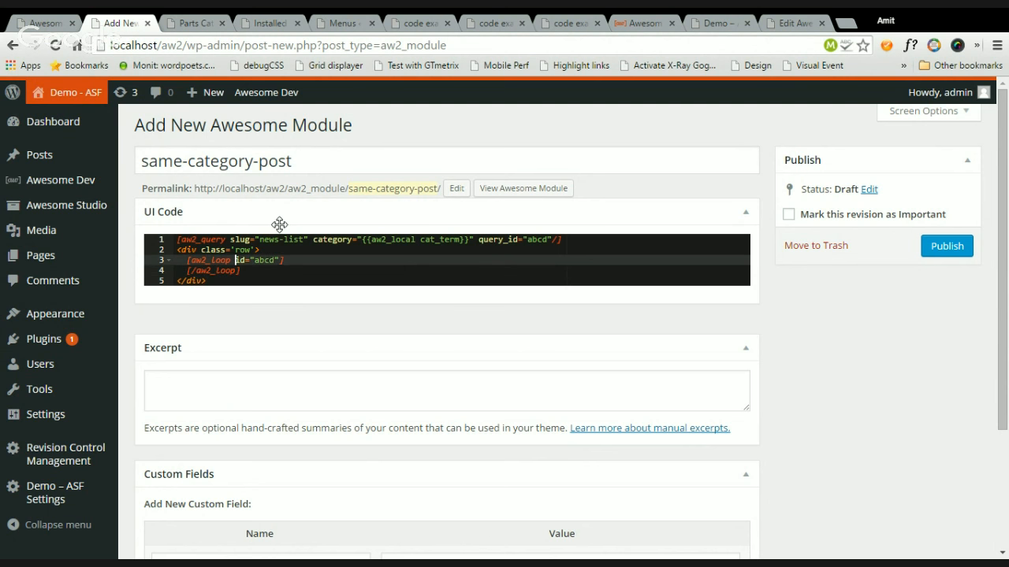
key(Return)
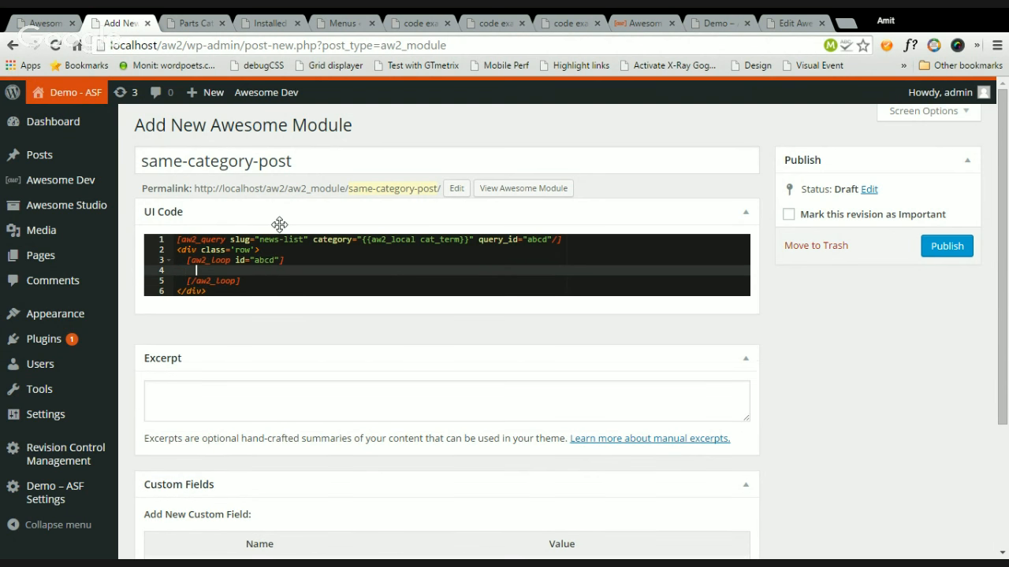
text([a)
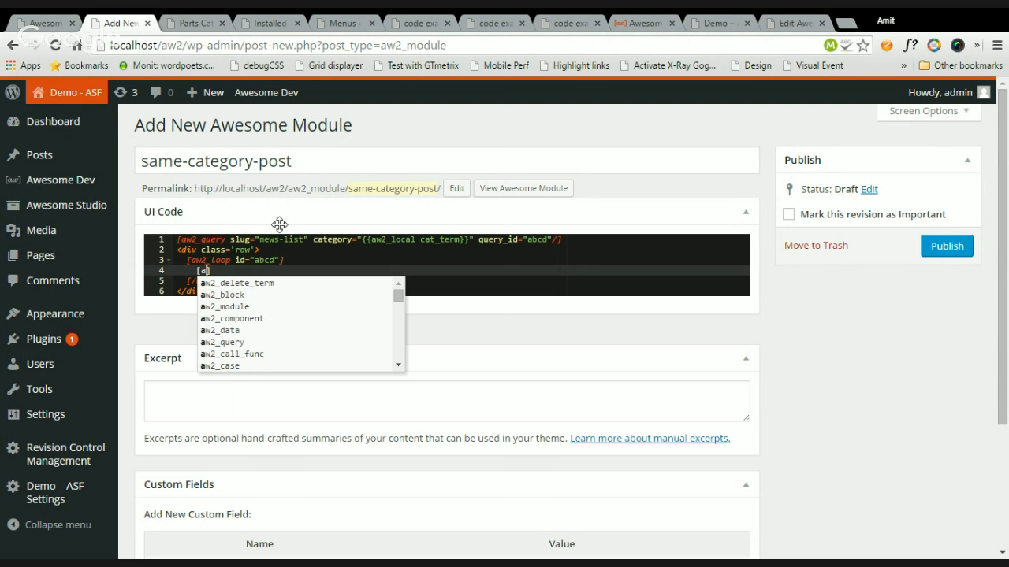
text(w2_loop)
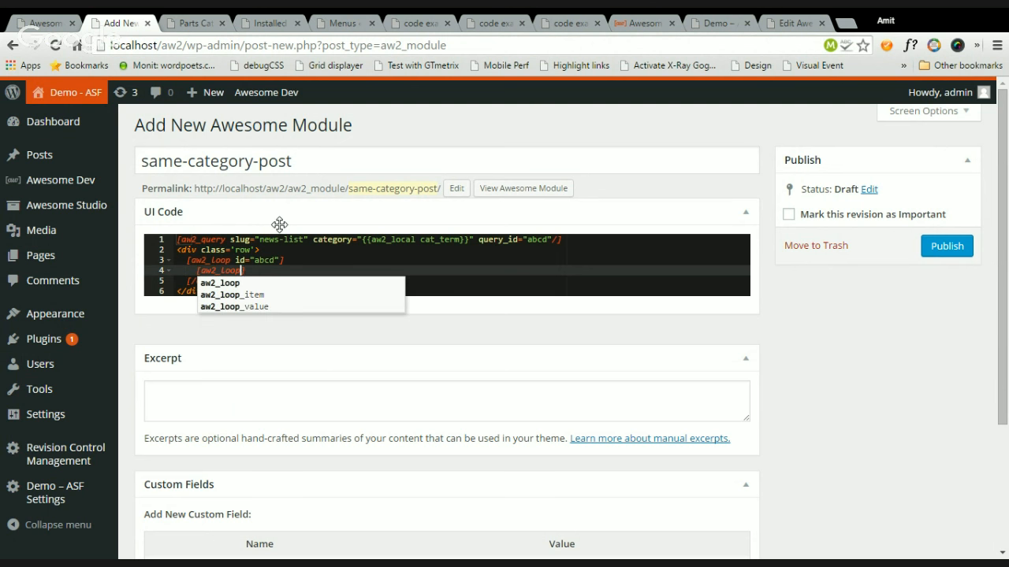
text(_value)
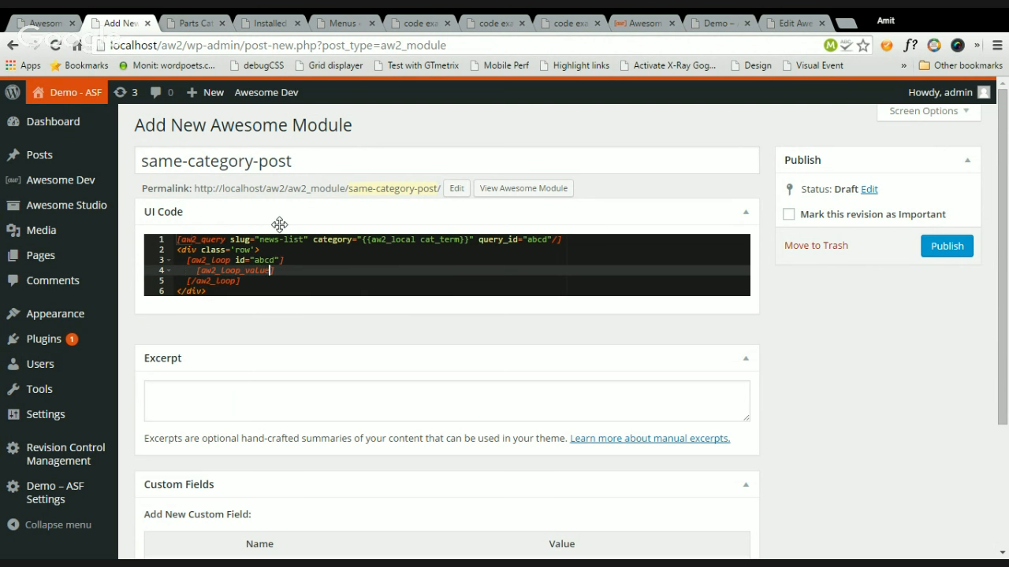
text( post_title)
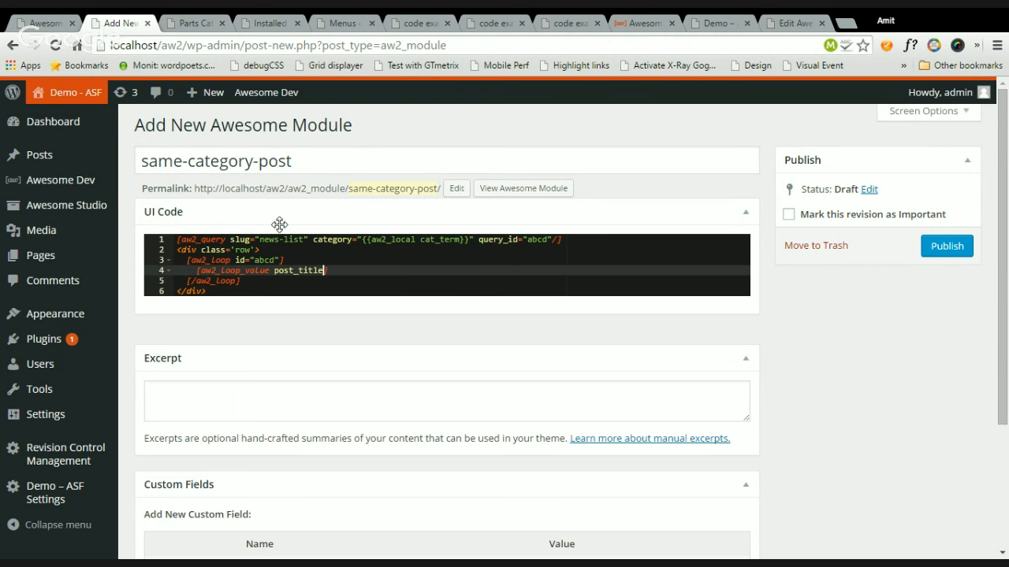
Wrap the aw2_loop_value post_title shortcode in an anchor element, moving the closing tag to the end of the line.
key(Home)
text(<a)
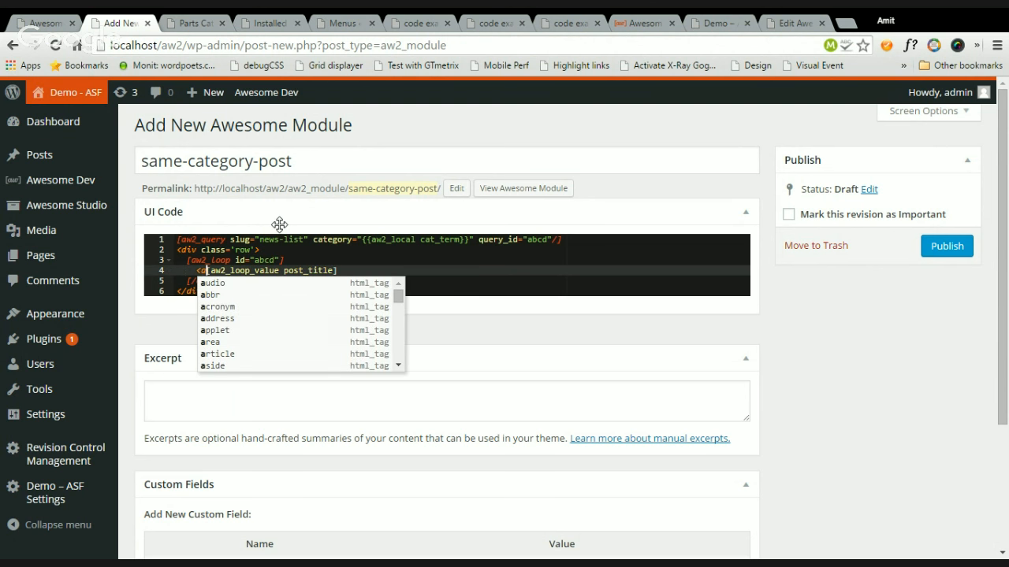
text(></a>)
key(End)
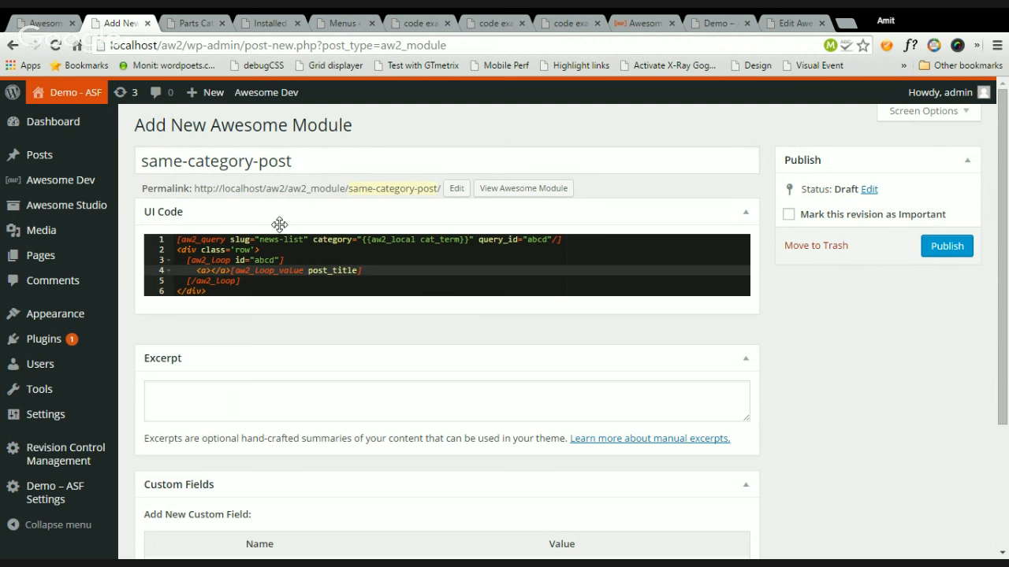
key(Left)
key(Left)
key(Left)
key(Left)
key(Left)
key(Left)
key(Left)
key(Left)
key(Left)
key(Left)
key(Left)
key(Left)
key(Left)
key(Left)
key(Left)
key(Left)
key(Left)
key(Left)
key(Left)
key(Left)
key(Right)
key(shift+Left)
key(shift+Left)
key(shift+Left)
key(shift+Left)
key(ctrl+x)
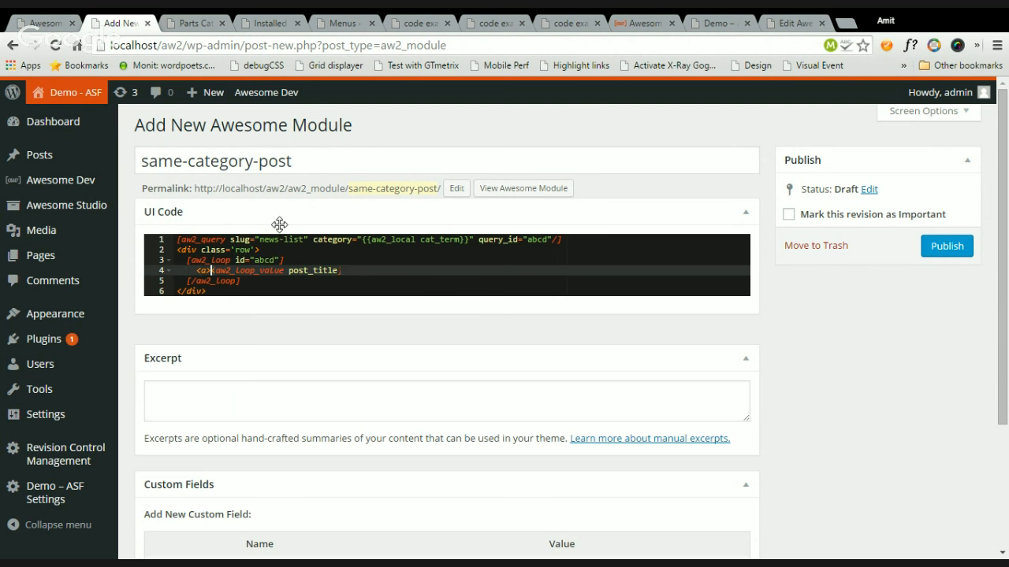
key(End)
key(ctrl+v)
Add an empty href attribute to the opening anchor tag around the post_title shortcode.
key(Left)
key(Left)
key(Left)
key(Left)
key(Left)
key(Left)
key(Left)
key(Left)
key(Left)
key(Left)
key(Left)
key(Left)
key(Left)
key(Left)
key(Left)
key(Left)
key(Left)
key(Left)
key(Left)
key(Left)
key(Left)
key(Left)
key(Left)
key(Left)
key(Left)
key(Left)
key(Left)
key(Left)
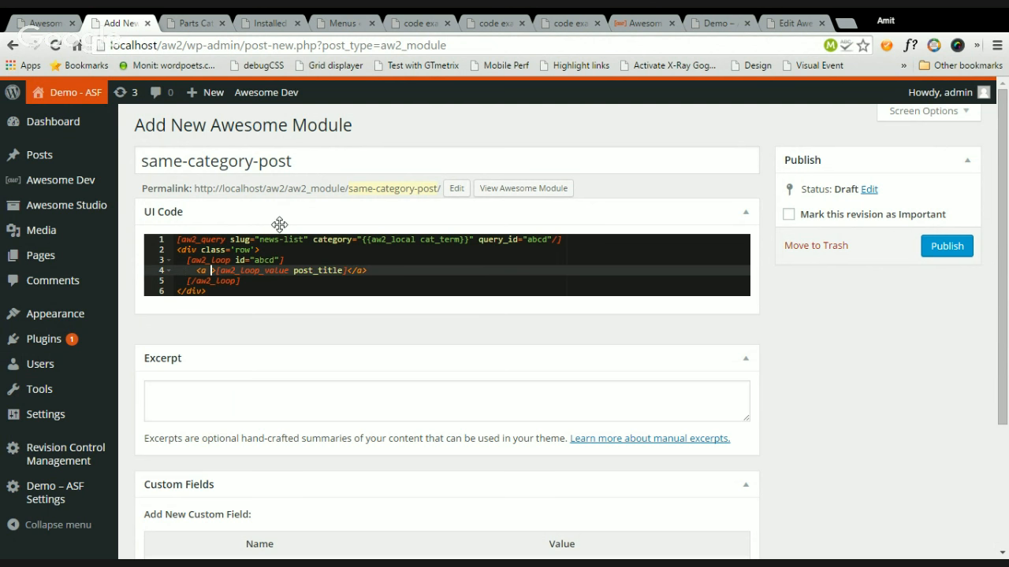
text(href="")
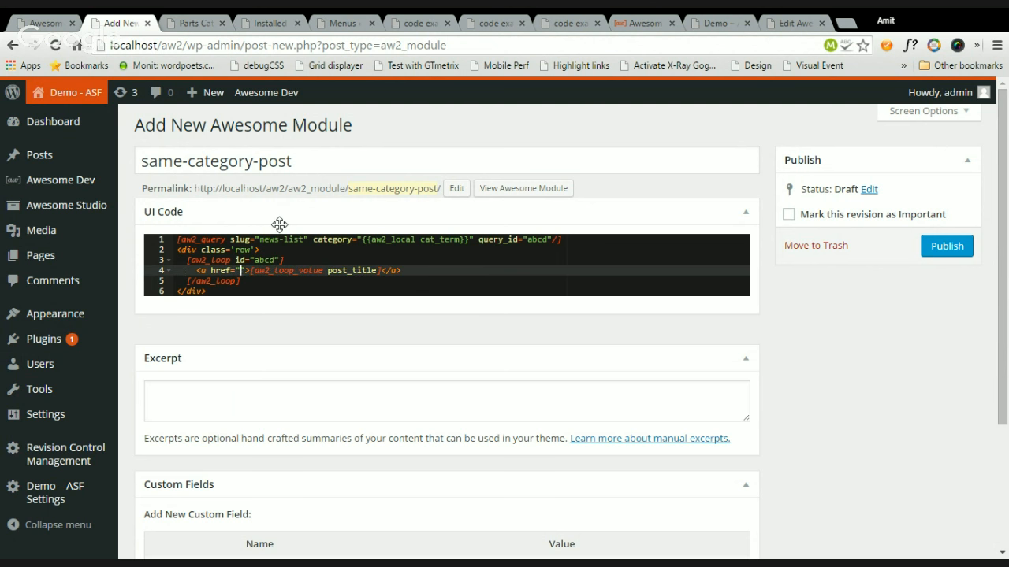
Fill the anchor's href with the shortcode [aw2_loop_value url].
text([])
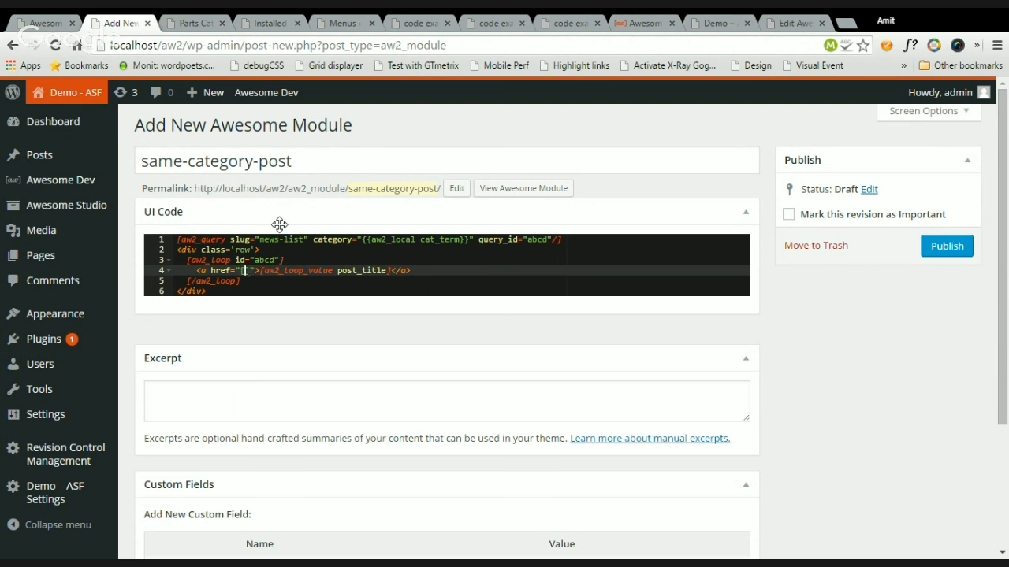
text(aw2_loop)
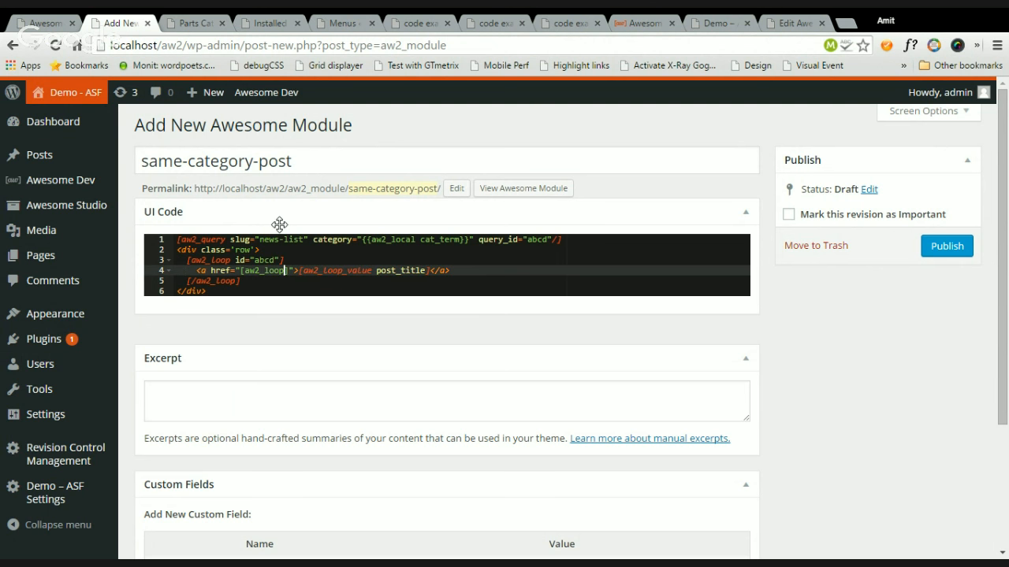
text(_value sl)
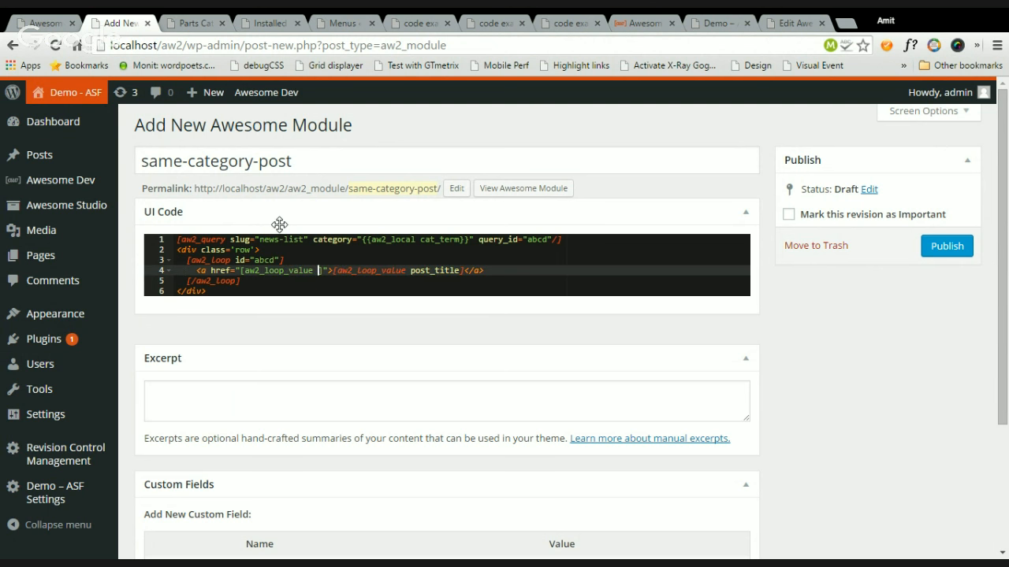
text(ug)
key(BackSpace)
key(BackSpace)
key(BackSpace)
key(BackSpace)
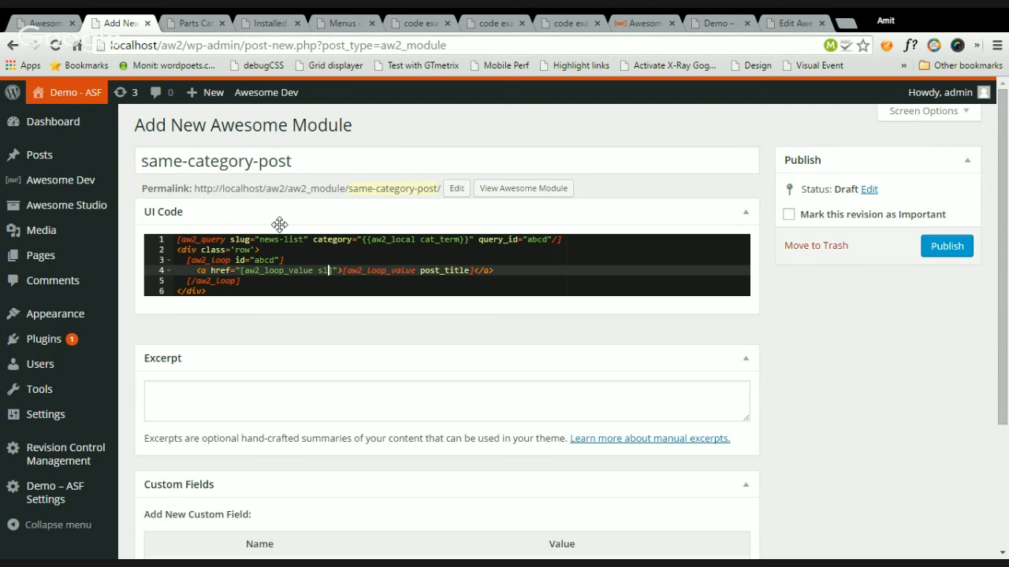
text(url)
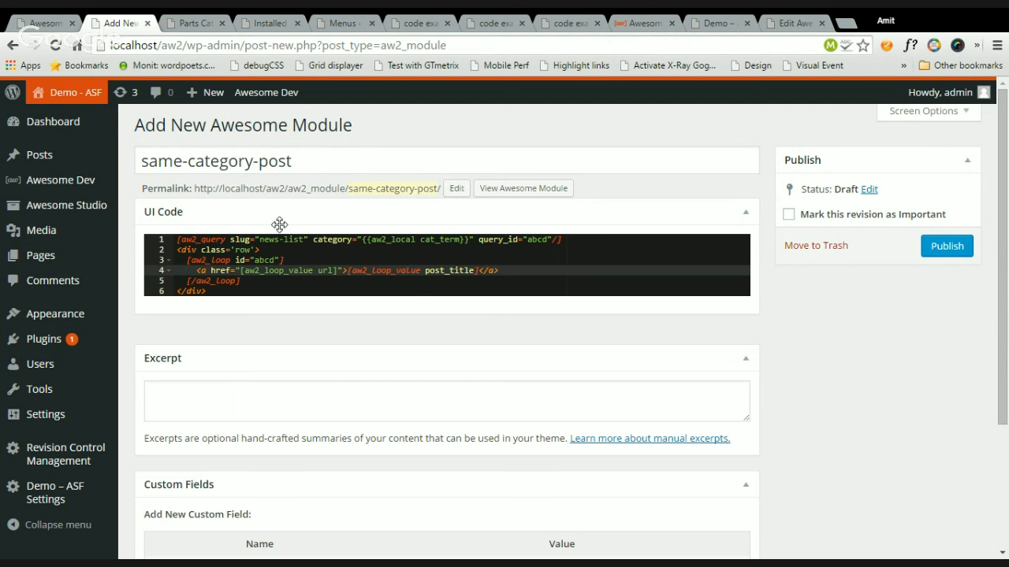
Publish the same-category-post module and copy its slug from the permalink, leaving the slug unedited.
key(Down)
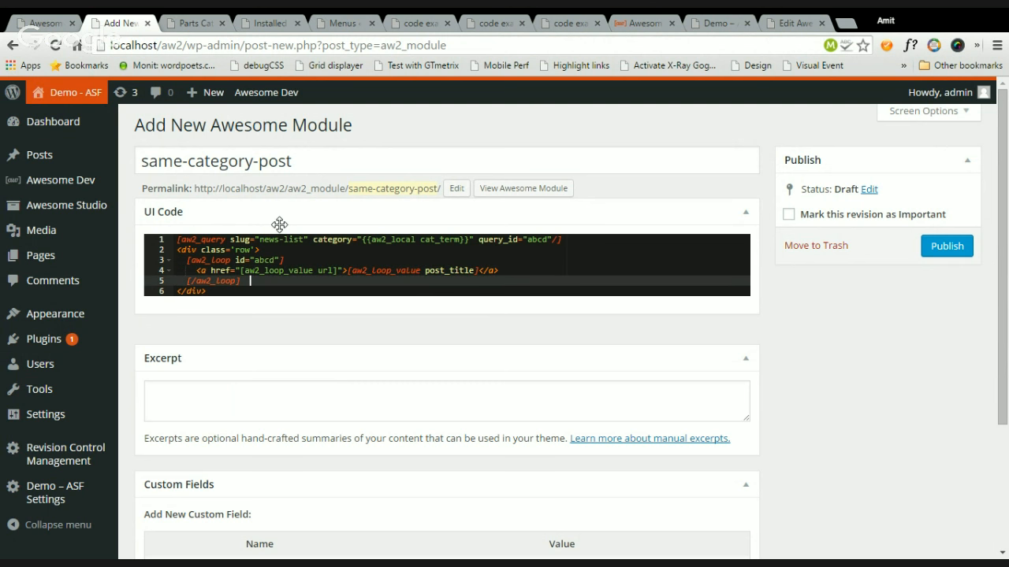
key(ctrl+s)
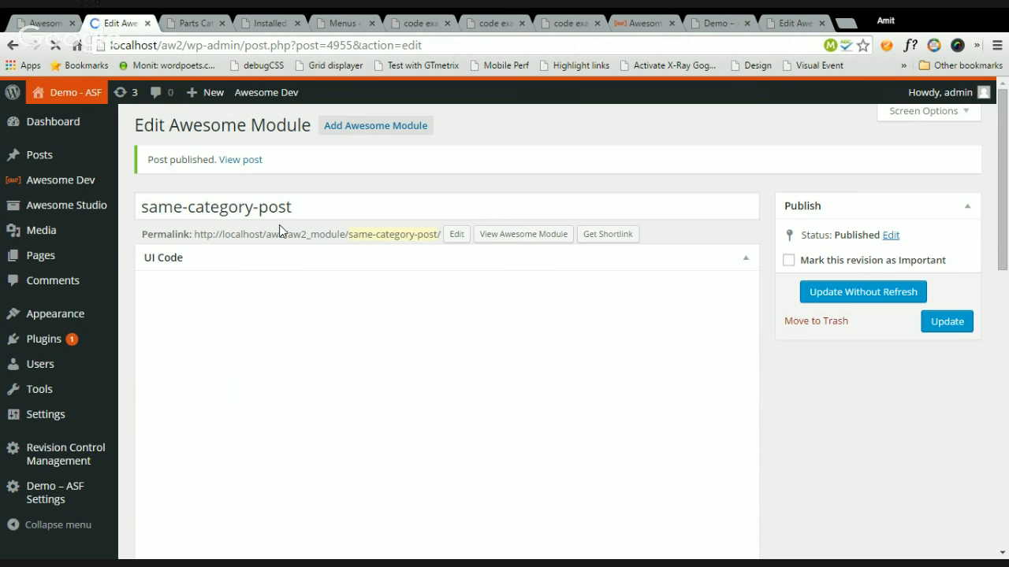
click(456, 234)
drag(457, 234, 336, 231)
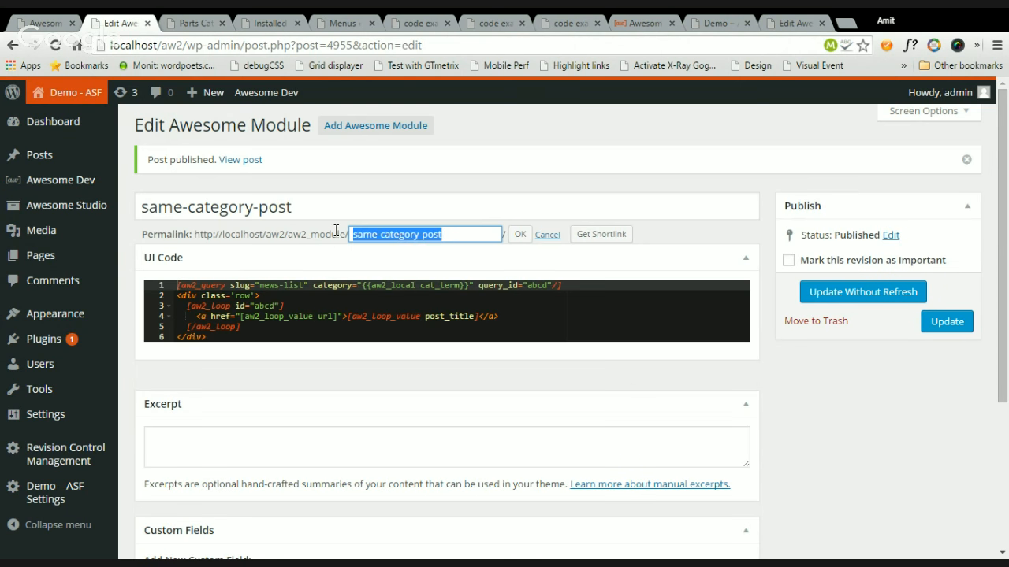
click(550, 236)
Open the Awesome page post-single for editing.
mouse_move(45, 201)
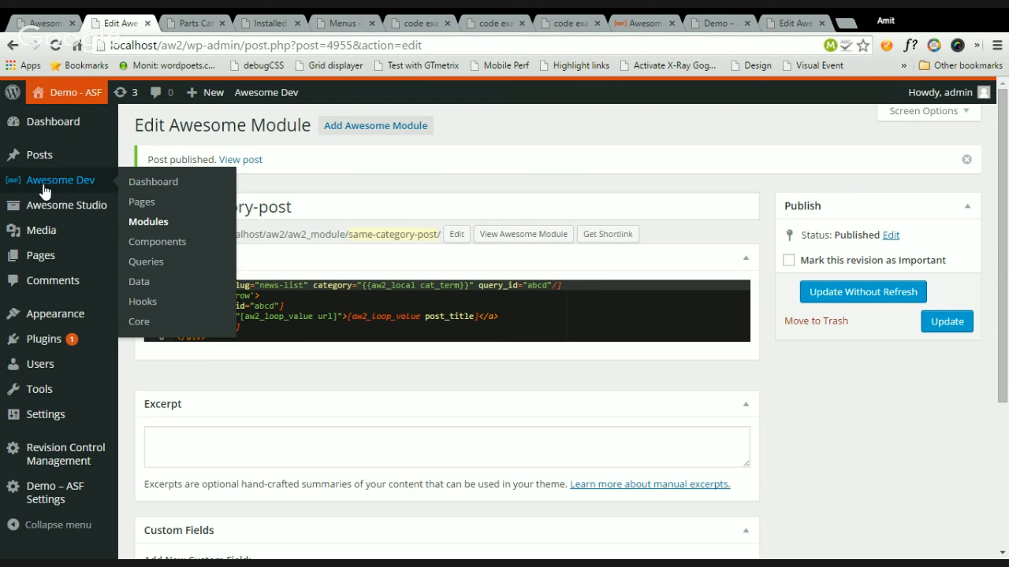
click(149, 208)
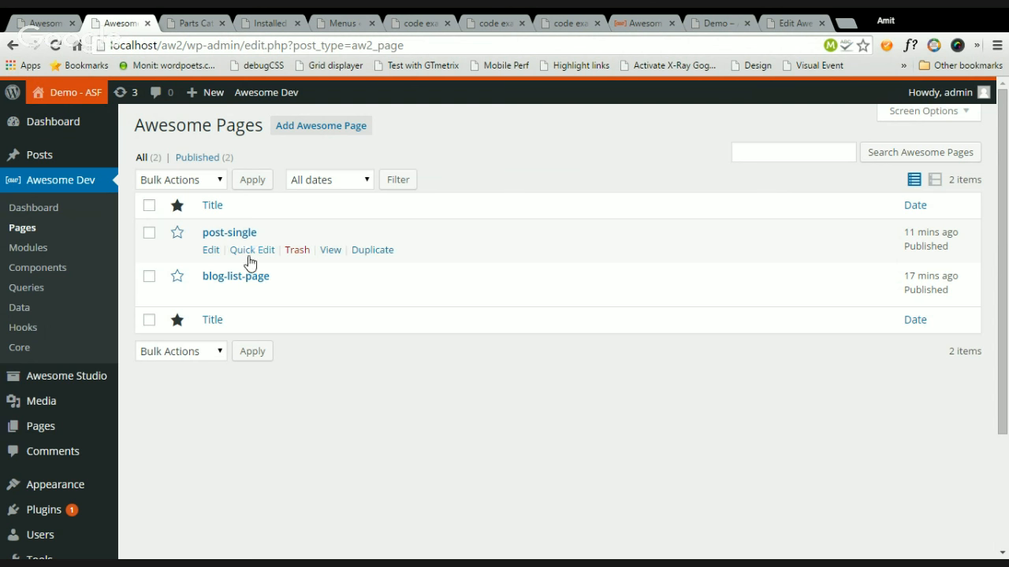
click(210, 253)
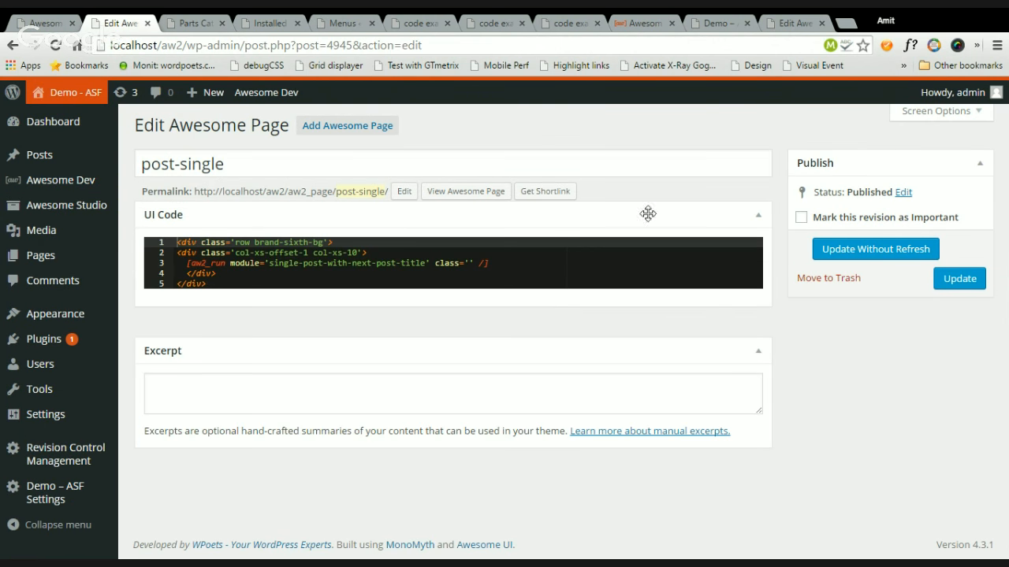
Add an empty line after the closing div and indent the inner column div and its aw2_run shortcode one level.
click(250, 280)
key(Return)
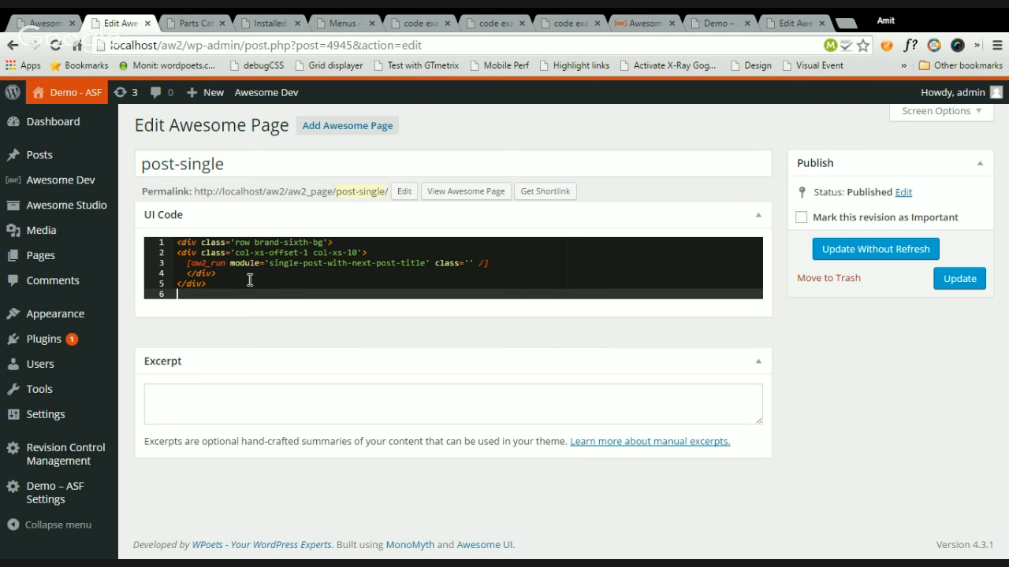
key(Up)
key(Up)
key(Up)
key(Up)
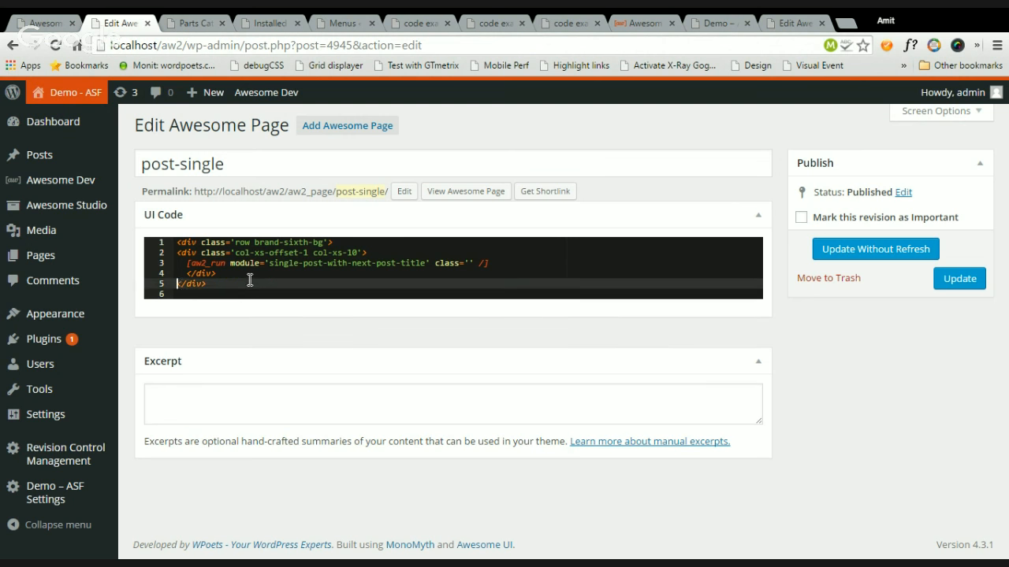
key(Tab)
key(Down)
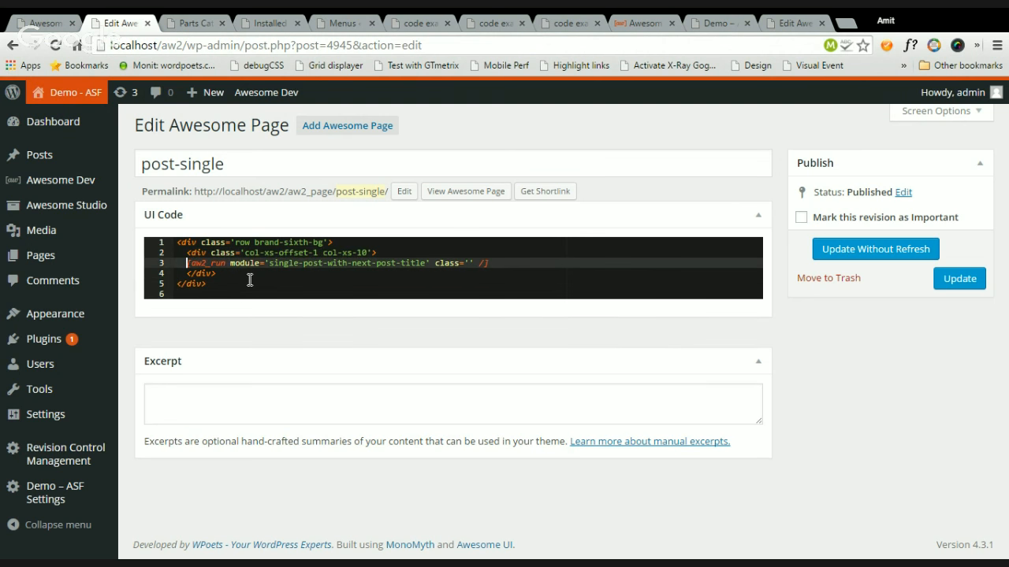
key(Tab)
key(Down)
key(End)
key(Return)
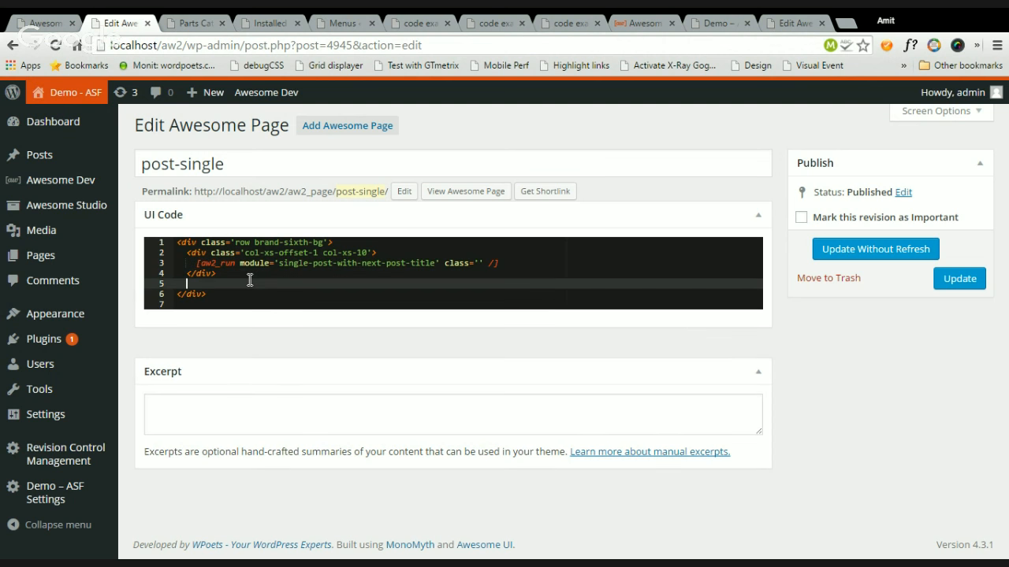
text(<div>)
key(Up)
key(Up)
key(Up)
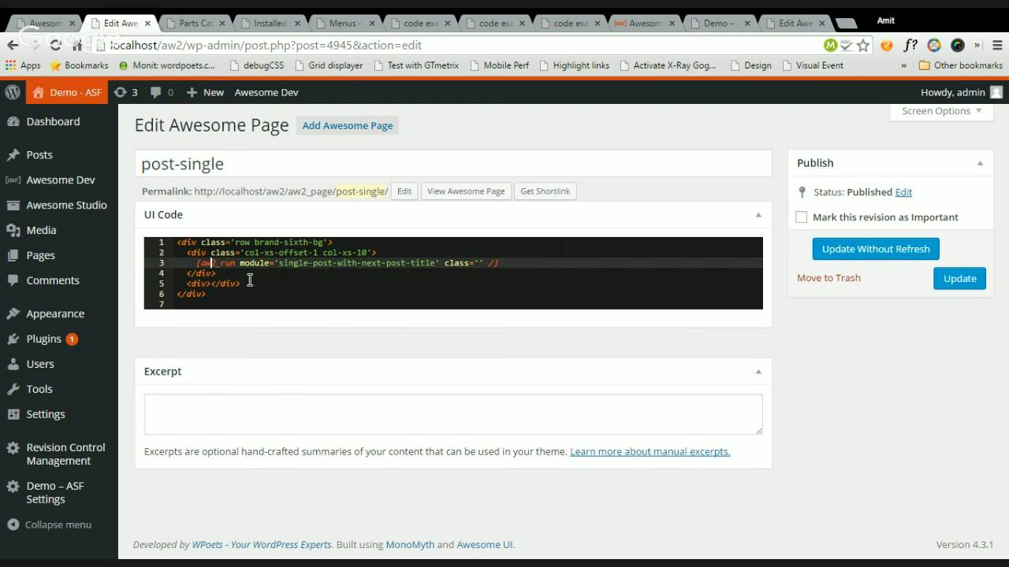
key(Down)
key(Down)
key(Down)
key(shift+Home)
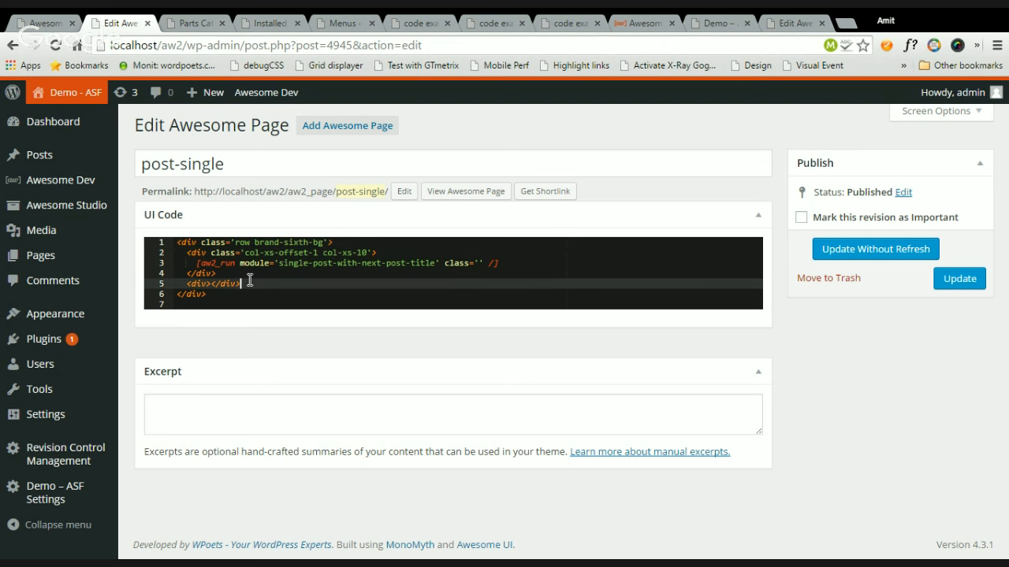
key(BackSpace)
key(BackSpace)
Duplicate the whole brand-sixth-bg row block below itself and separate the two blocks with a blank line.
key(Down)
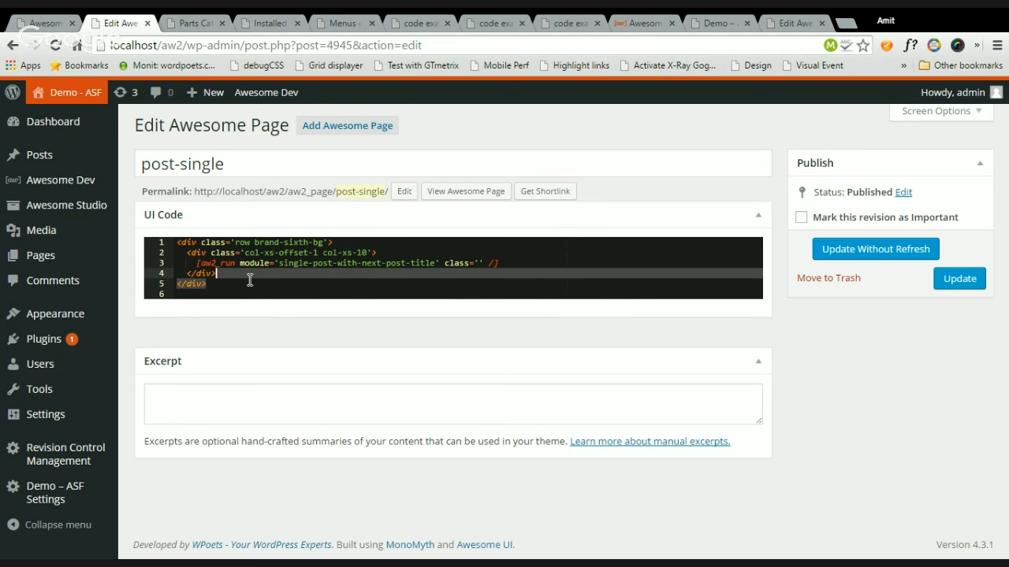
key(shift+Up)
key(shift+Up)
key(shift+Up)
key(shift+Up)
key(shift+Up)
key(alt+shift+Down)
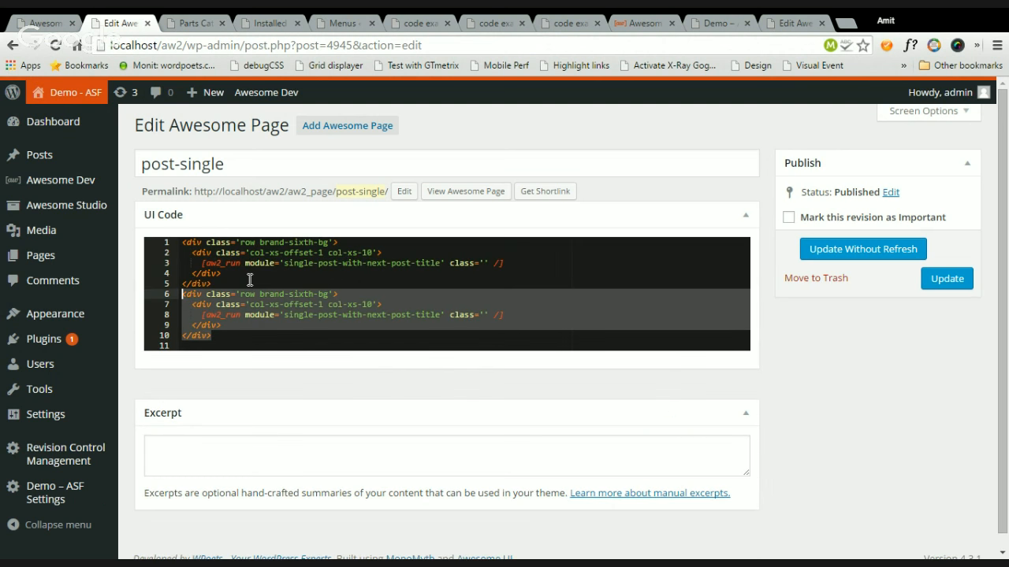
key(Left)
key(Return)
Replace the aw2_run shortcode in the duplicated block with [aw2_module slug="same-category-post"/].
key(Down)
key(Down)
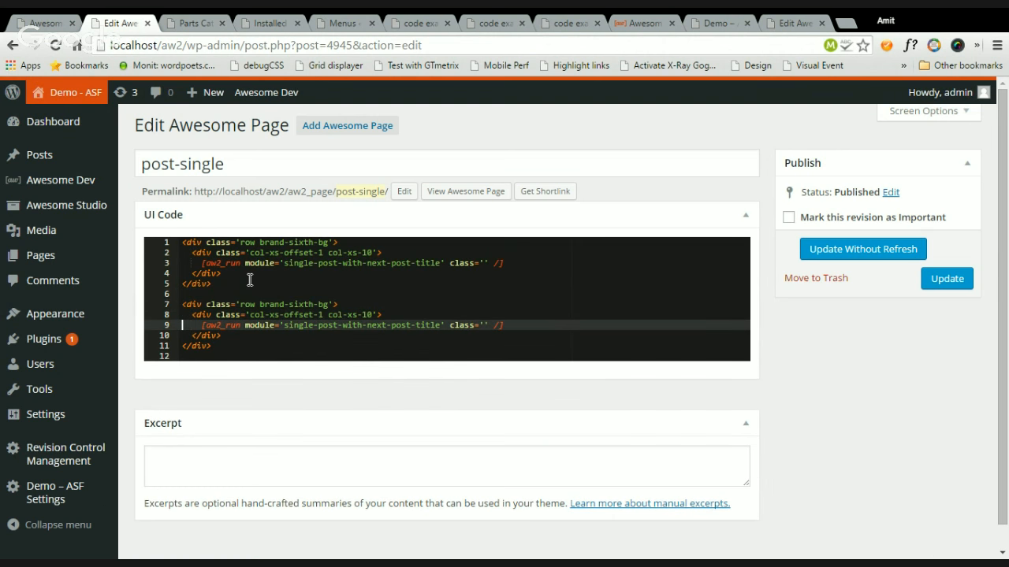
key(ctrl+Left)
key(ctrl+Left)
key(ctrl+Left)
key(ctrl+Left)
key(ctrl+Left)
key(ctrl+Left)
key(ctrl+Left)
key(ctrl+Left)
key(ctrl+Left)
key(End)
key(Left)
key(Left)
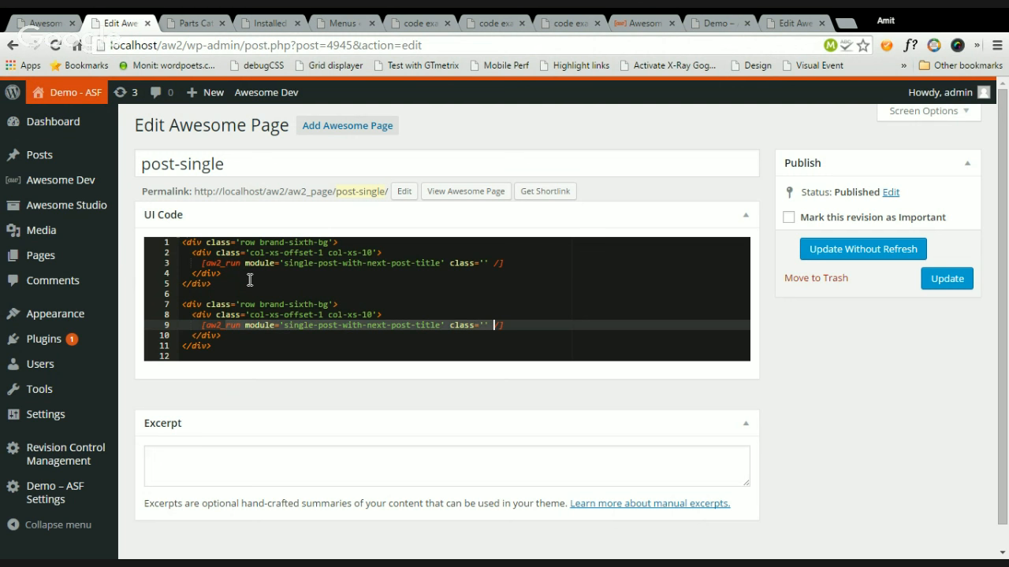
key(BackSpace)
text(module )
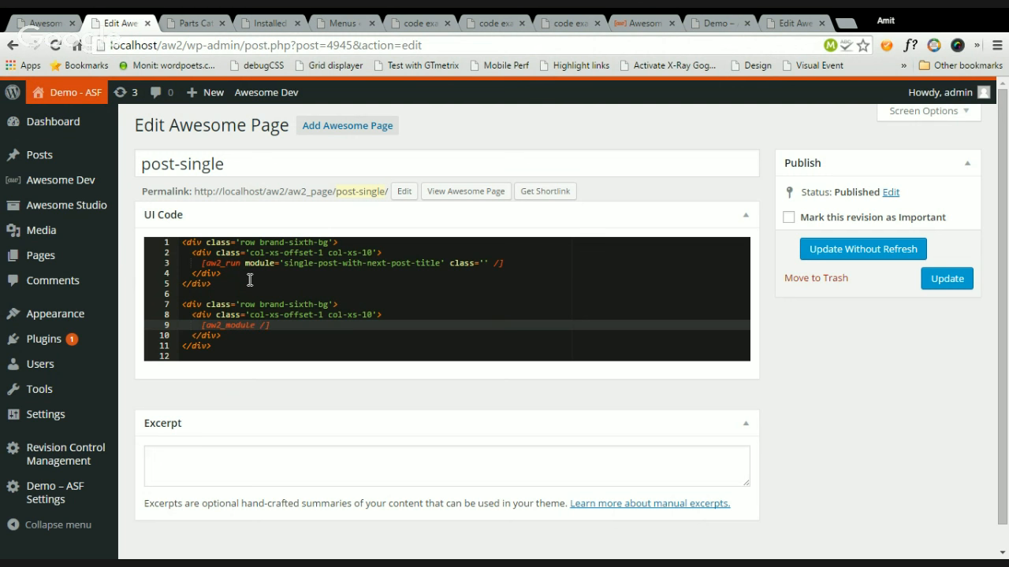
text(slug=""same-category-post)
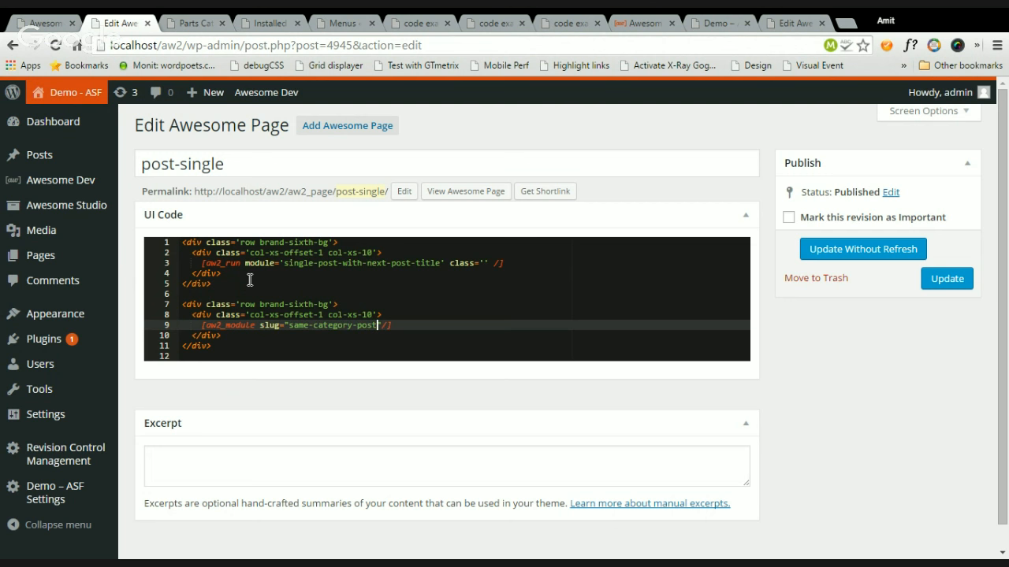
Insert the h3 heading "Category X Posts" on a new line above the aw2_module shortcode.
key(Up)
key(Up)
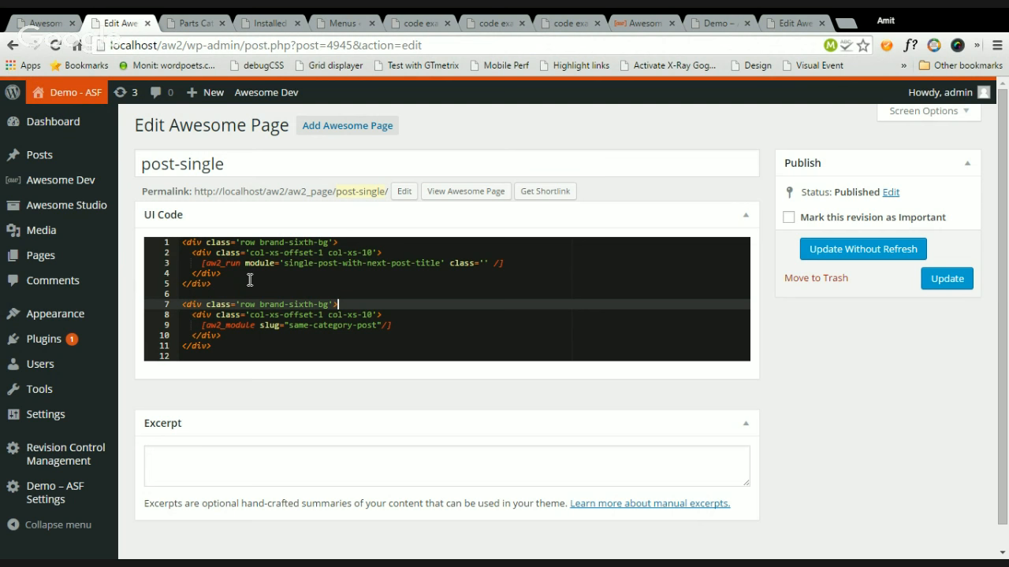
key(Down)
key(Return)
text(<)
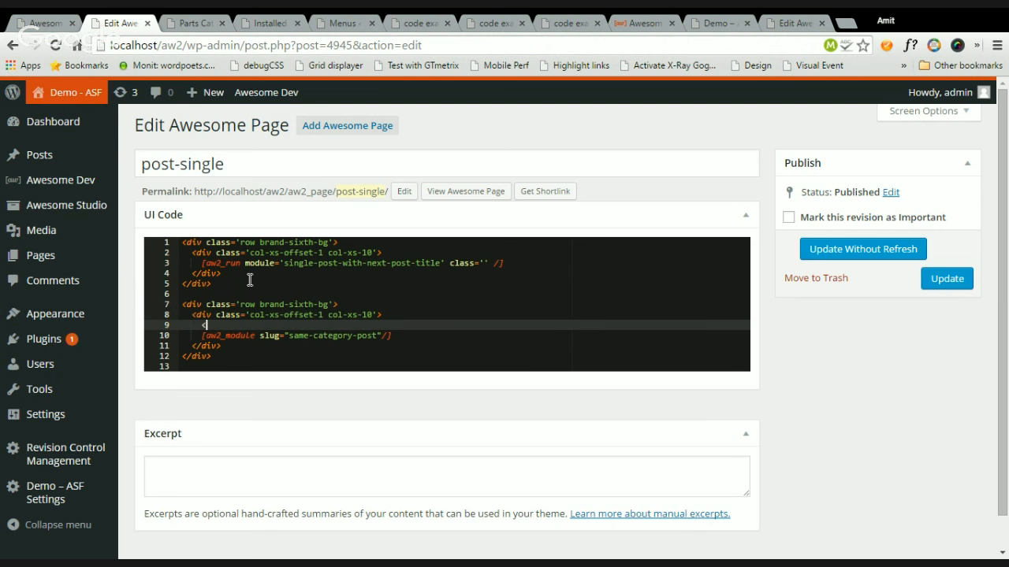
text(h3>)
key(BackSpace)
key(BackSpace)
text(Category X Posts</h3>)
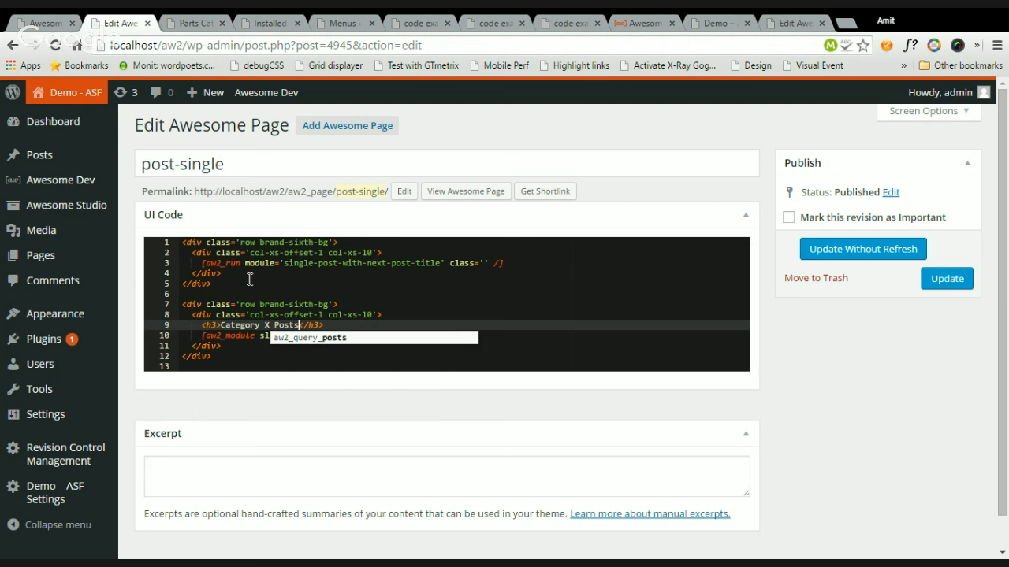
click(435, 304)
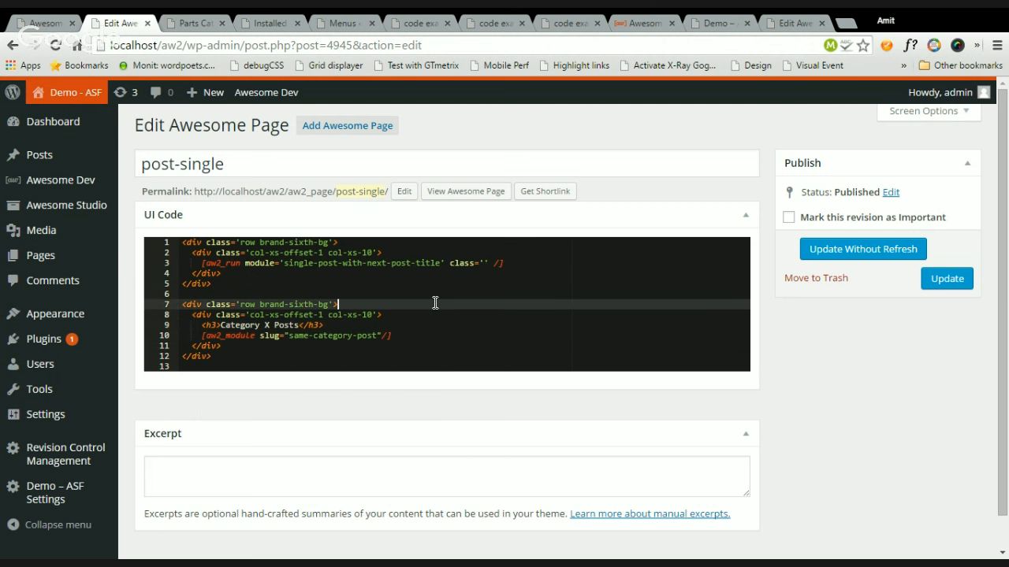
Add the attribute cat_slug="category-x" to the aw2_module shortcode and save the post-single page.
click(385, 335)
text(cat_sl)
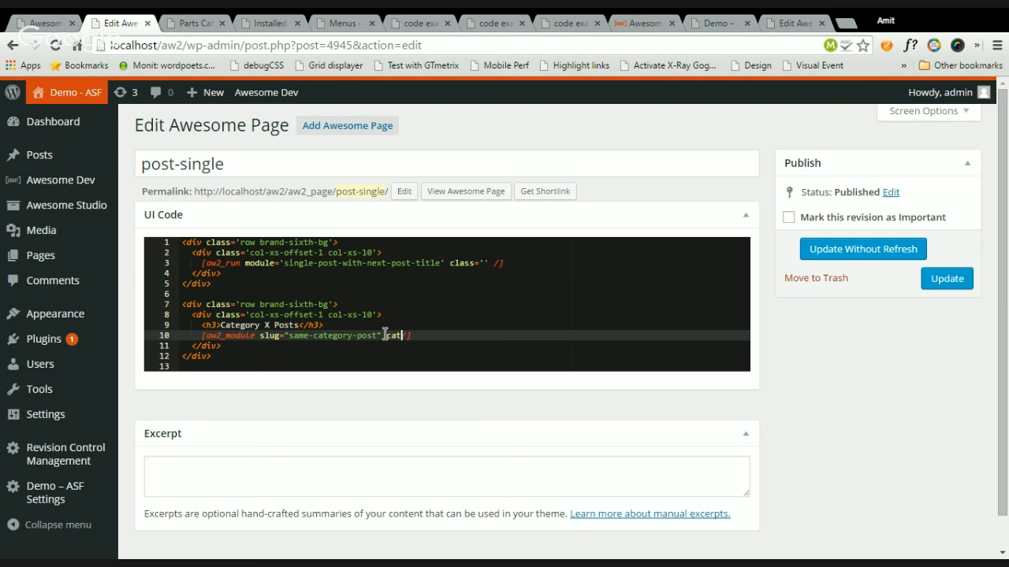
text(ug="")
text(category)
text(-x)
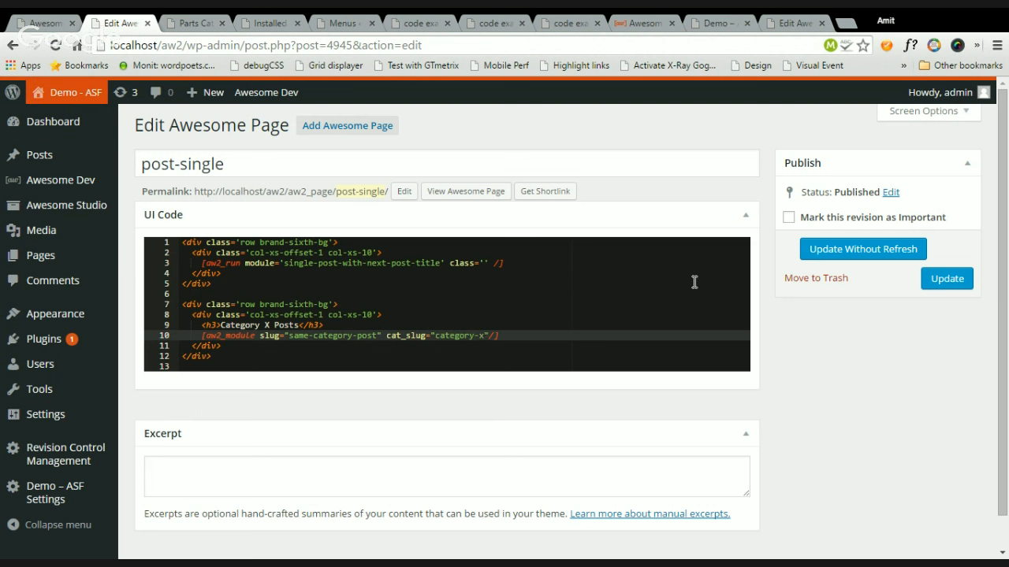
click(888, 258)
key(ctrl+s)
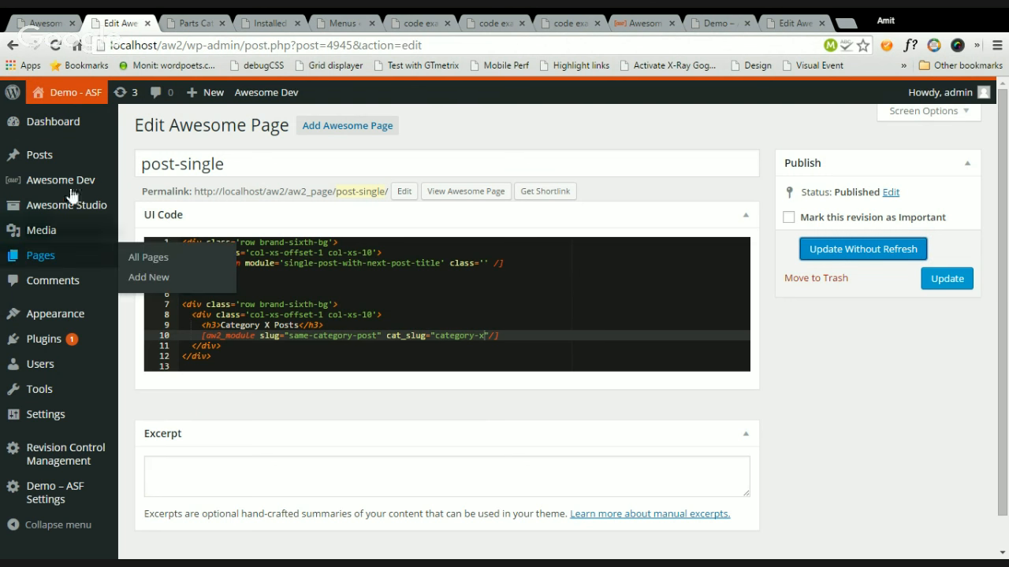
Open the Awesome query news-list for editing in the browser tab that lists the queries.
click(39, 24)
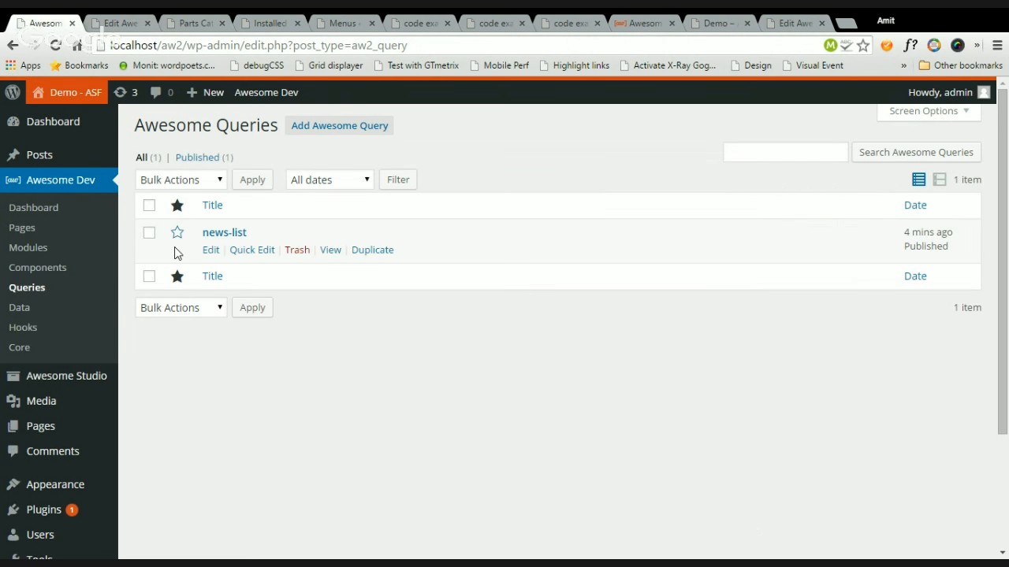
click(210, 250)
click(106, 19)
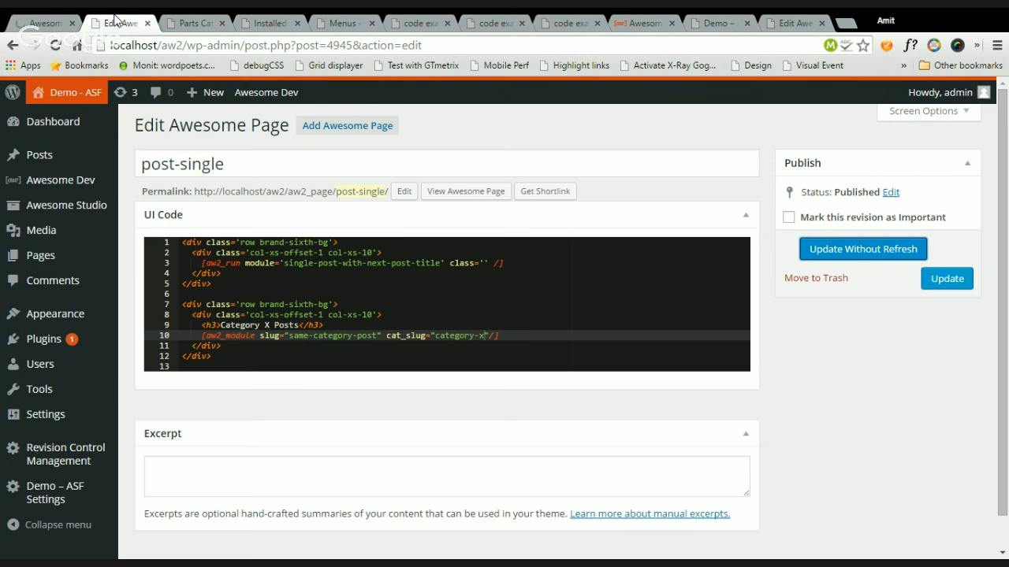
click(41, 19)
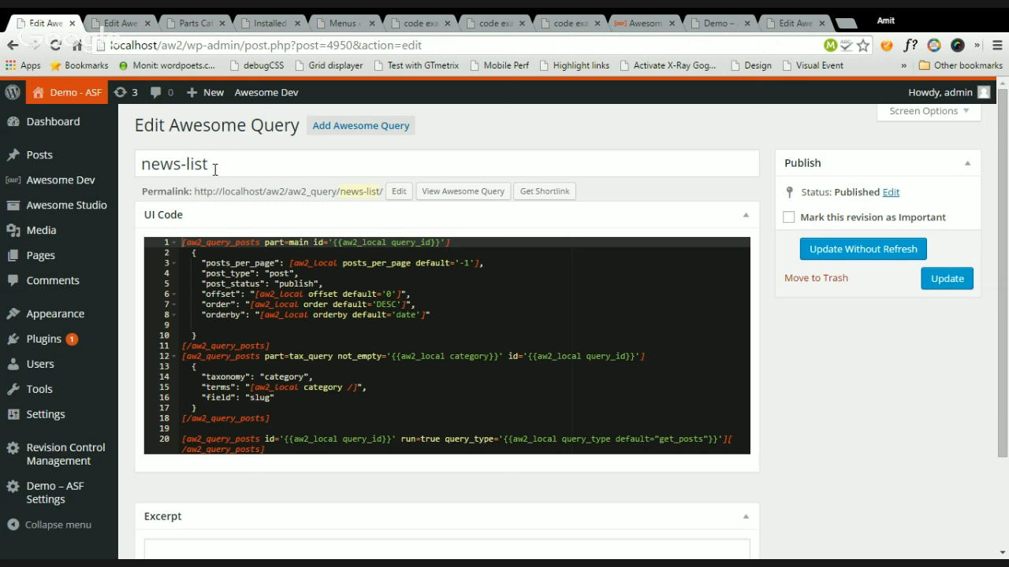
Examine the news-list query's name and the category parameter used in its tax_query part.
drag(213, 168, 142, 163)
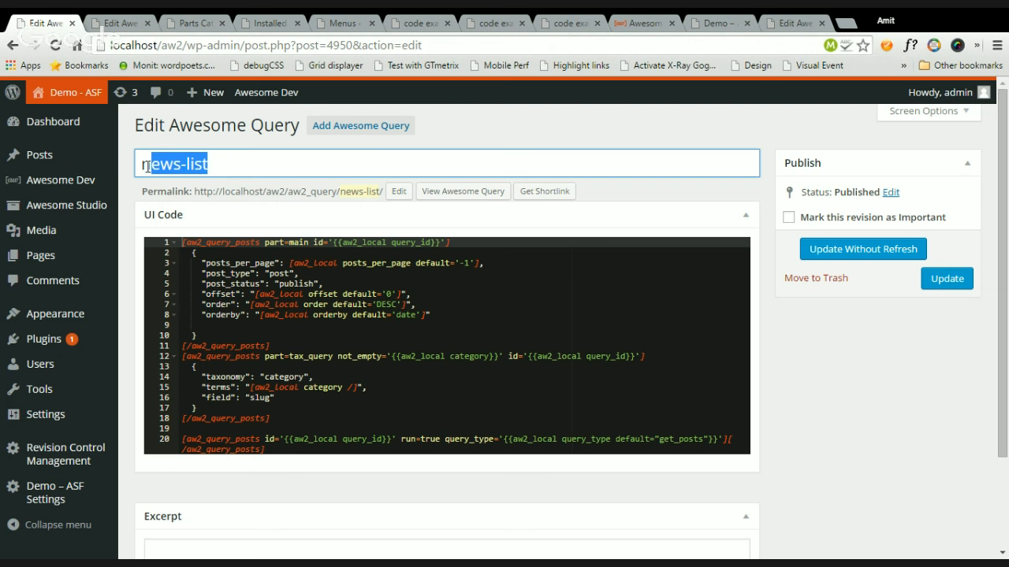
double_click(463, 358)
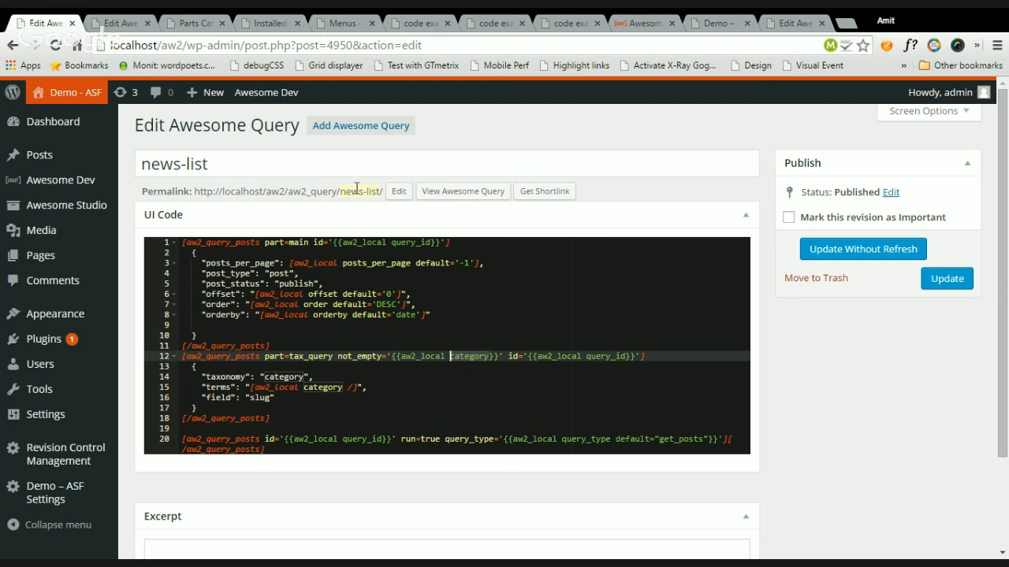
From the post-single page, open the Awesome Dev modules list in a new browser tab and change the cat_slug value to categoryx.
click(120, 24)
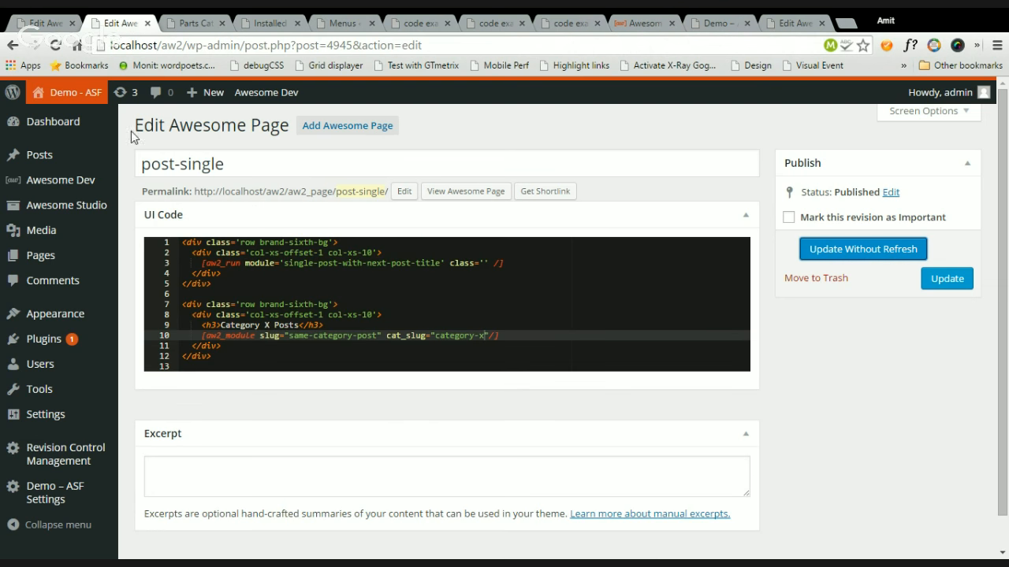
mouse_move(68, 167)
mouse_move(60, 185)
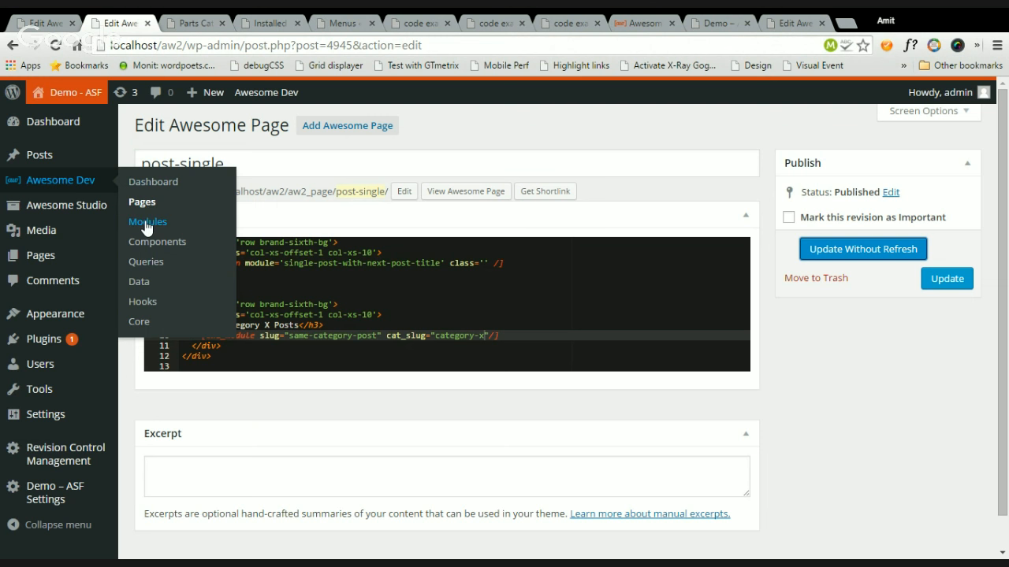
middle_click(147, 221)
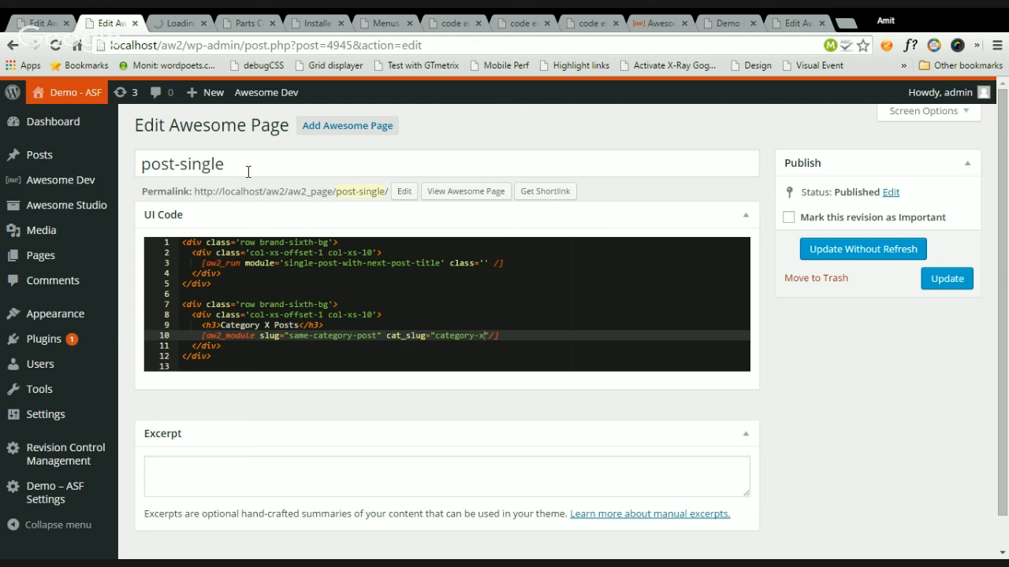
key(BackSpace)
key(BackSpace)
Open the same-category-post module for editing and examine the cat_term variable in its aw2_query category attribute.
click(183, 23)
click(262, 236)
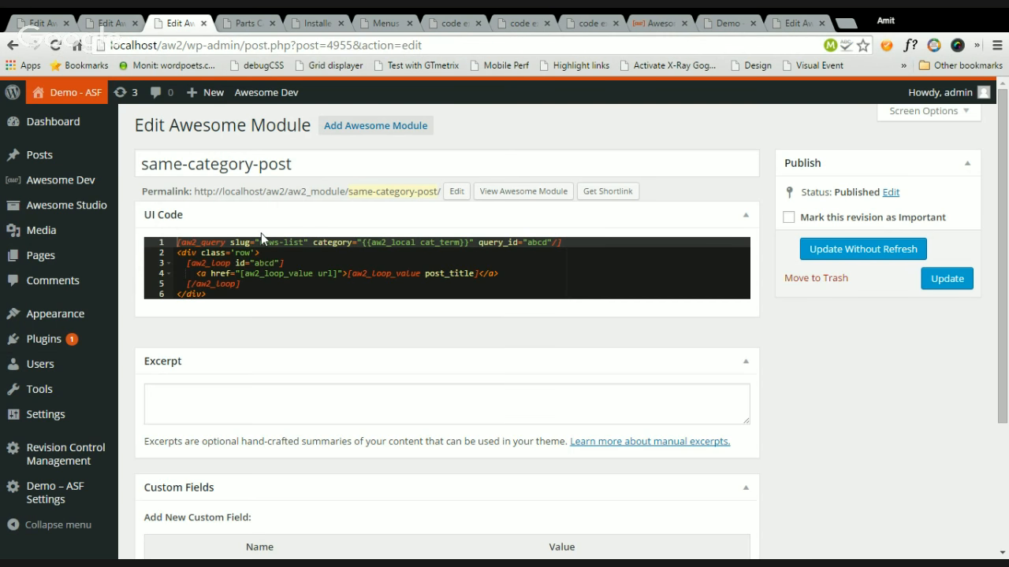
double_click(443, 244)
Return to the post-single page, save it, and switch to the browser tab showing getawesomestudio.com.
click(111, 24)
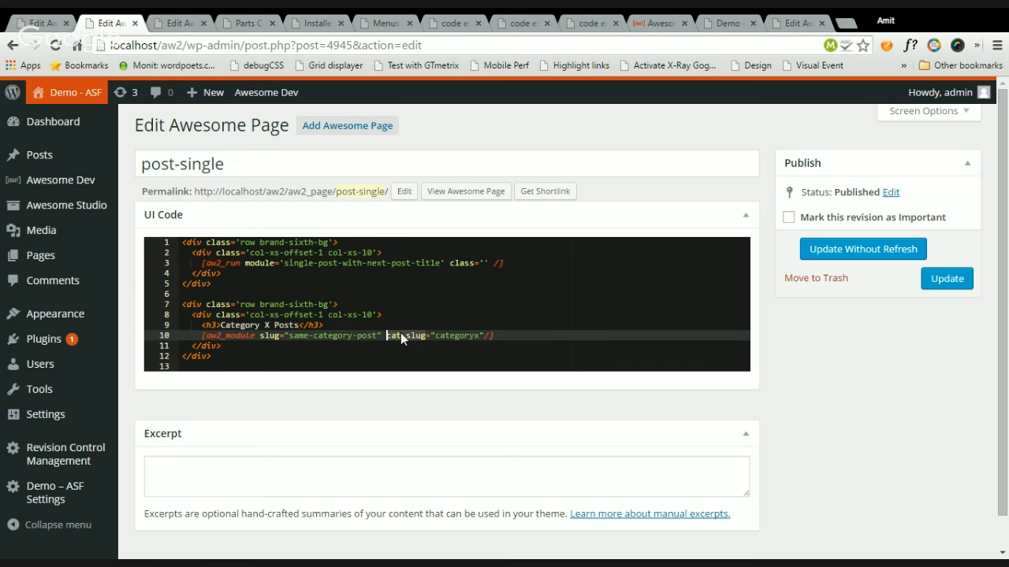
key(ctrl+s)
click(655, 24)
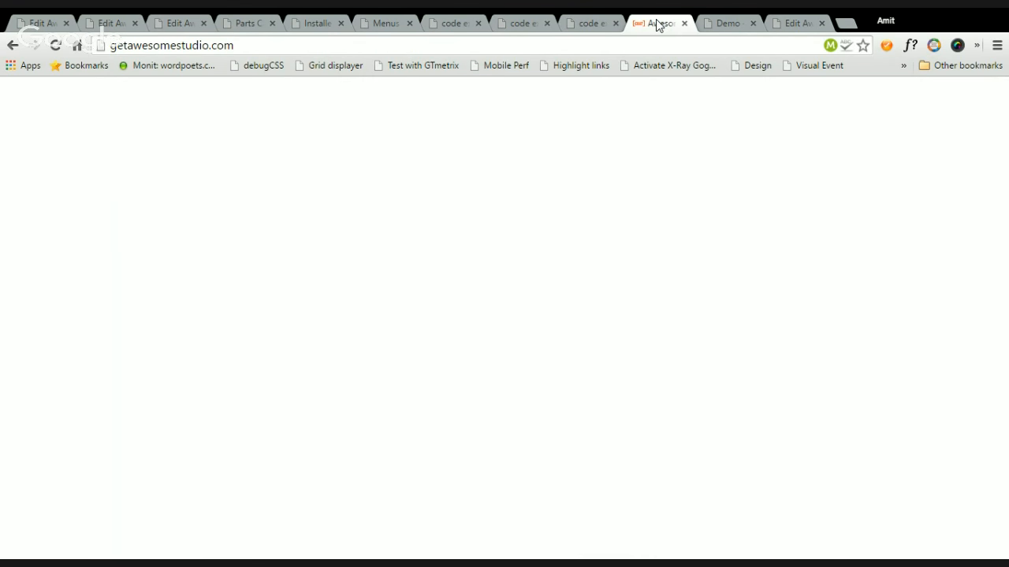